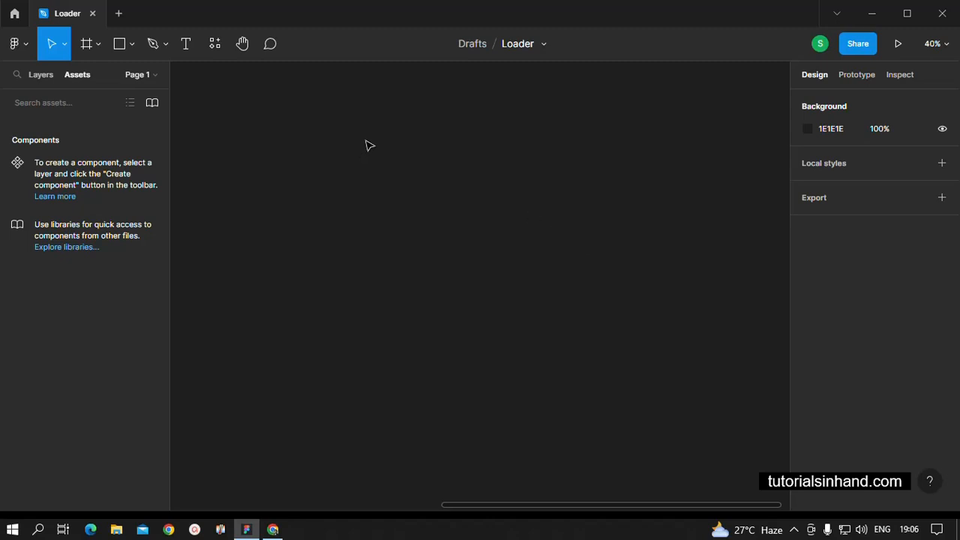
# Draw a thin vertical rectangle about 25 × 263 on the empty canvas
pyautogui.click(127, 47)
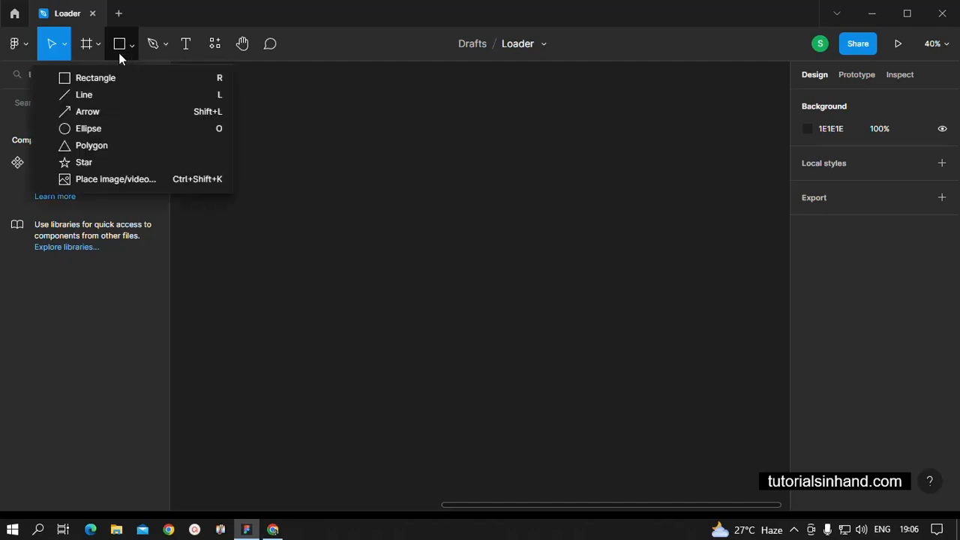
pyautogui.click(104, 77)
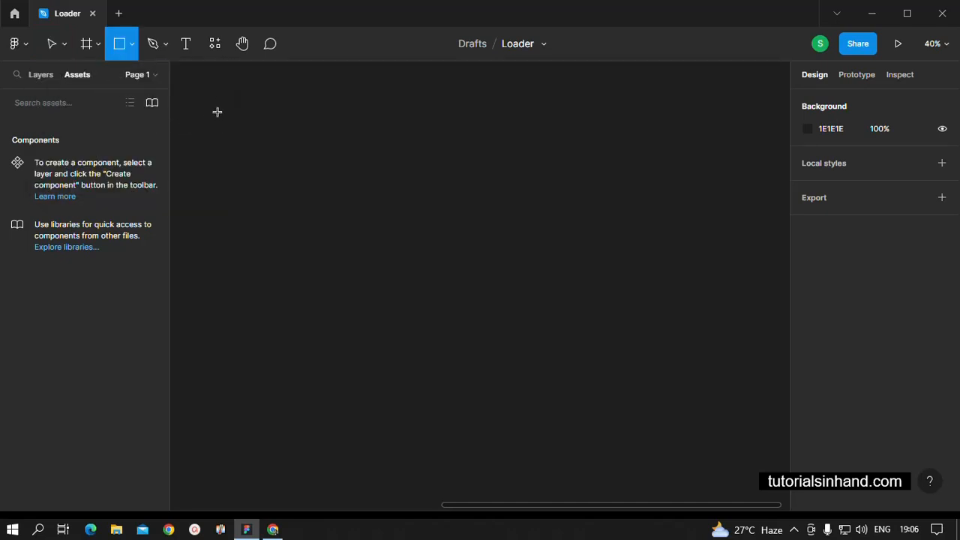
pyautogui.moveTo(215, 79); pyautogui.dragTo(223, 156)
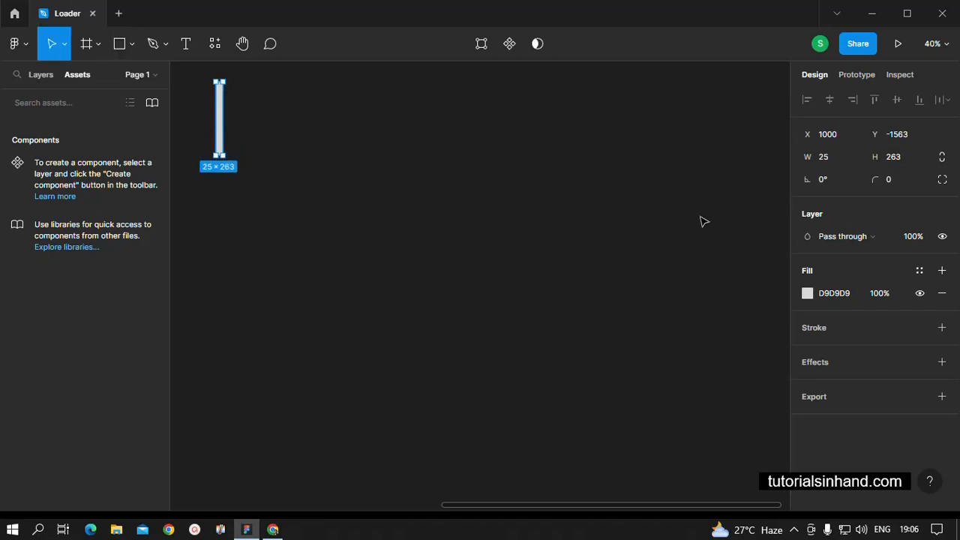
# Set the rectangle's width to 15, height to 300 and corner radius to 15
pyautogui.click(835, 164)
pyautogui.write('15')
pyautogui.click(902, 158)
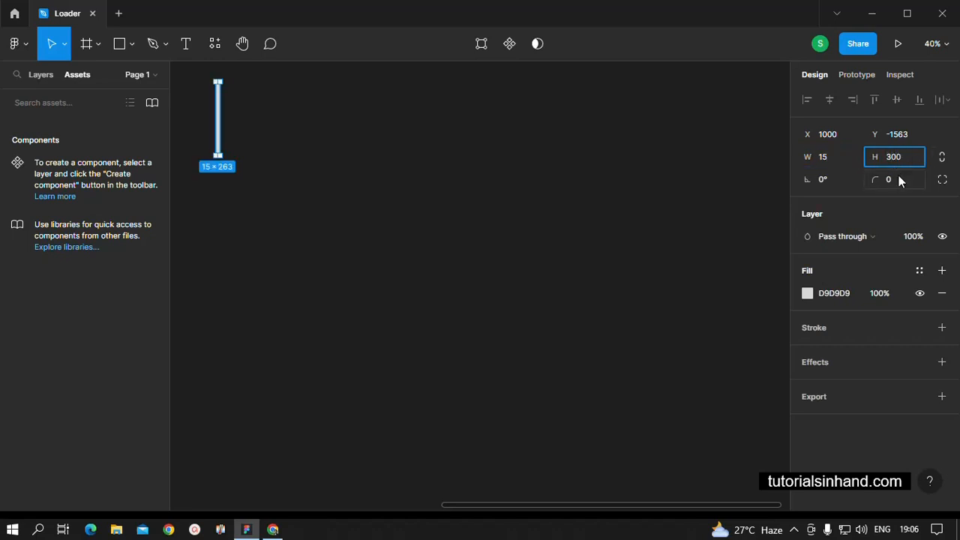
pyautogui.click(899, 178)
pyautogui.write('15')
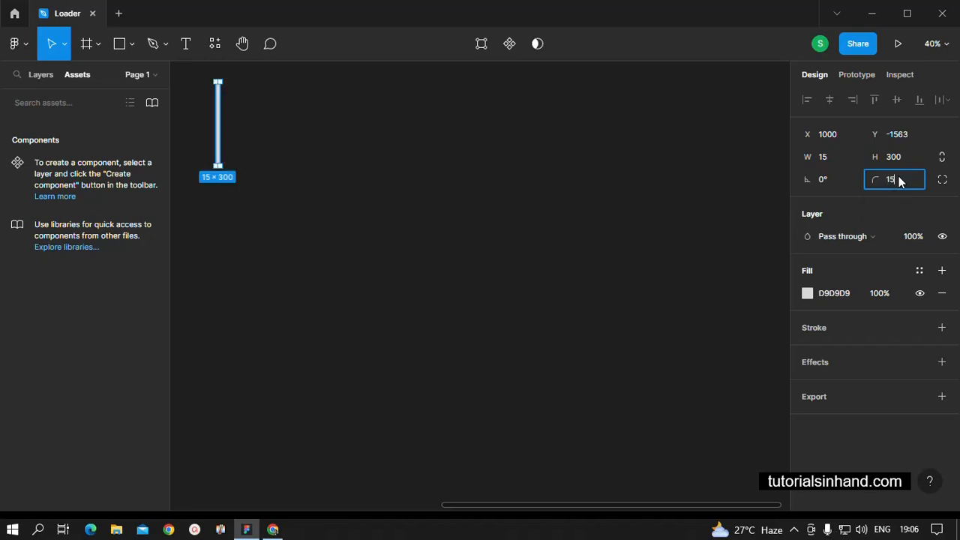
pyautogui.click(610, 229)
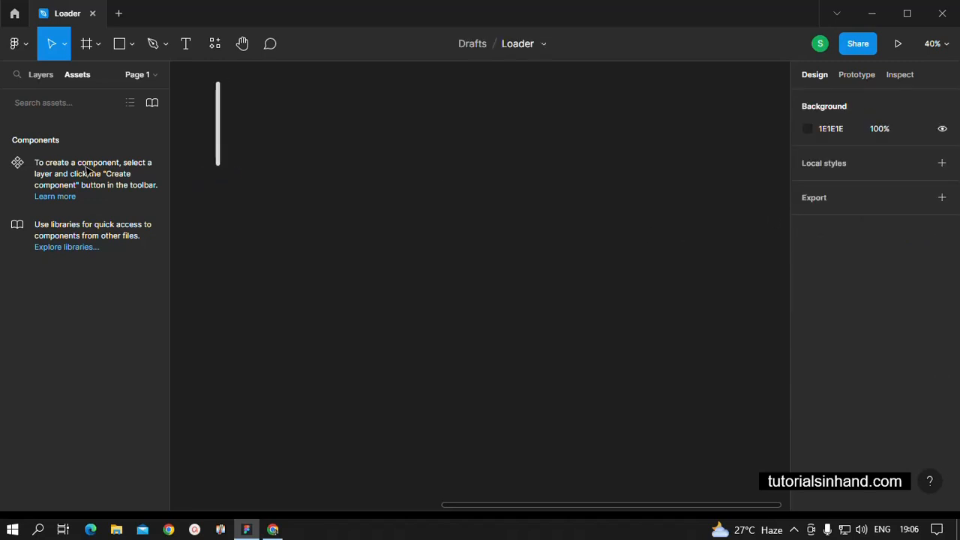
# Duplicate the rounded bar twice to its right, keeping a 15 px gap between neighbouring bars
pyautogui.click(221, 144)
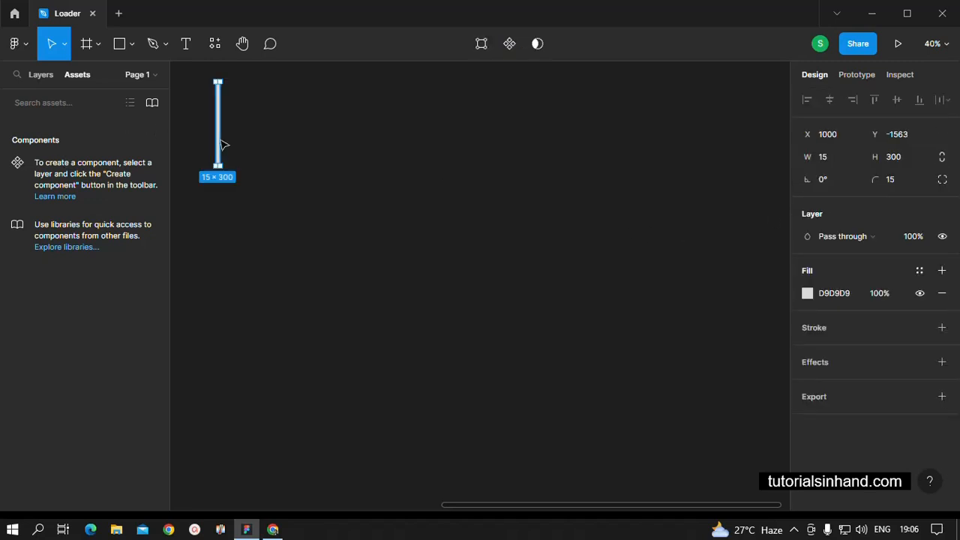
pyautogui.moveTo(221, 140); pyautogui.dragTo(228, 141)
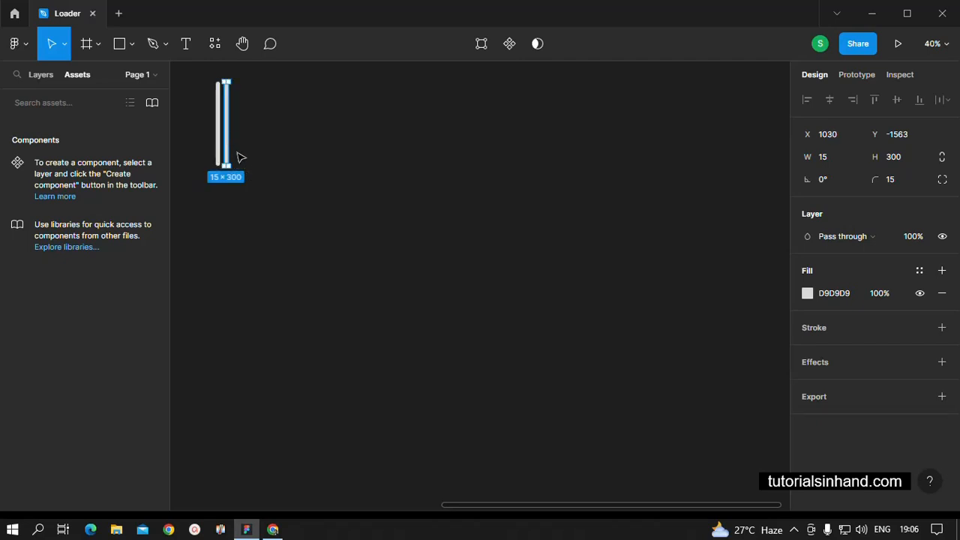
pyautogui.moveTo(231, 148); pyautogui.dragTo(238, 149)
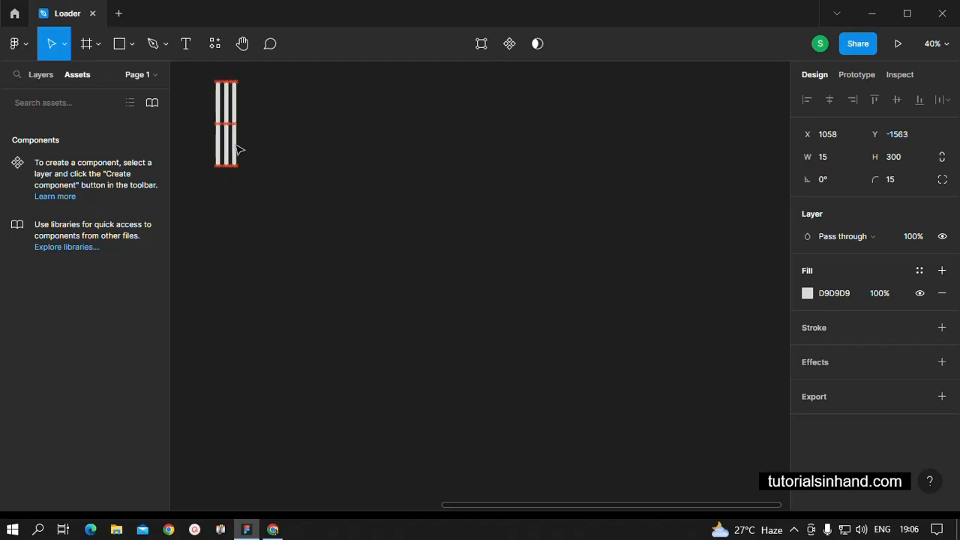
pyautogui.click(343, 204)
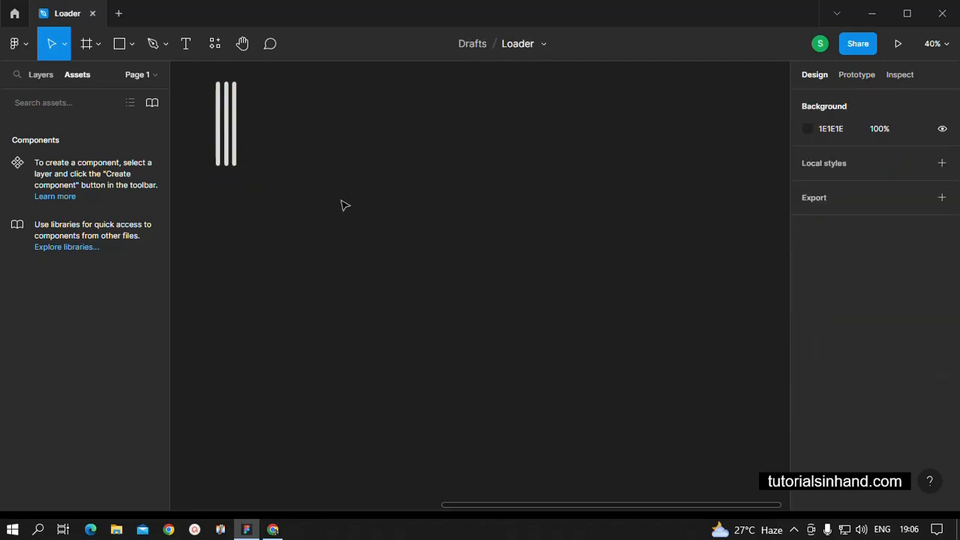
pyautogui.click(236, 149)
pyautogui.moveTo(240, 149); pyautogui.dragTo(240, 148)
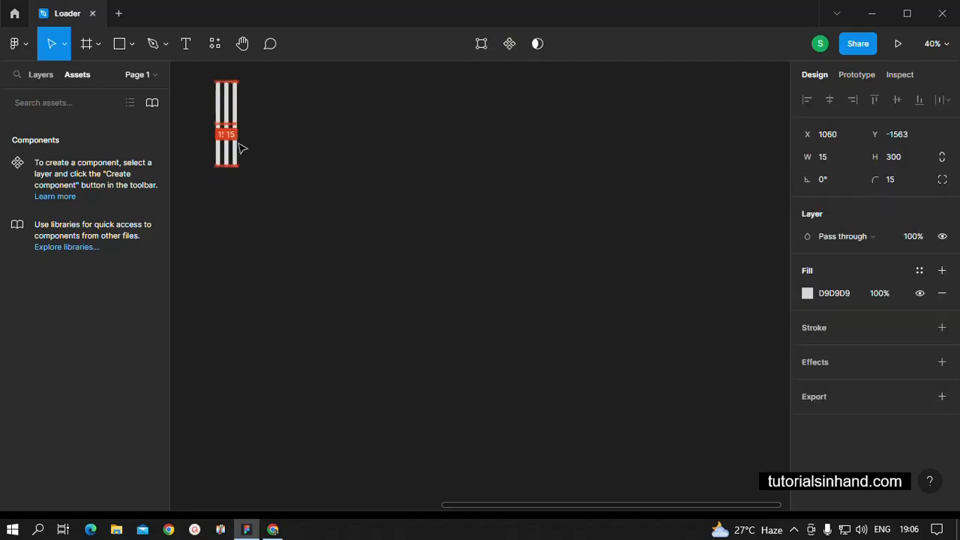
pyautogui.click(263, 178)
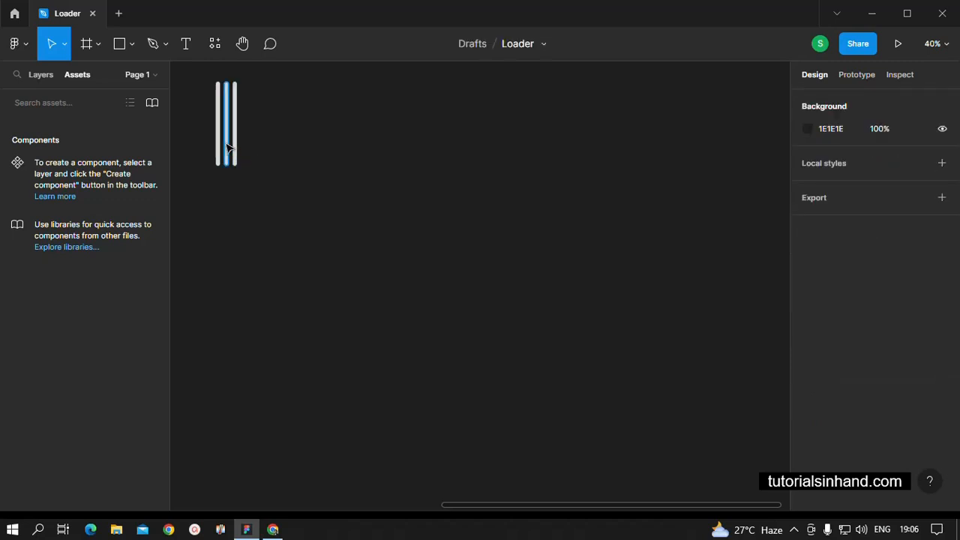
# Set the height of both the second and the third bar to 150
pyautogui.click(226, 149)
pyautogui.click(914, 156)
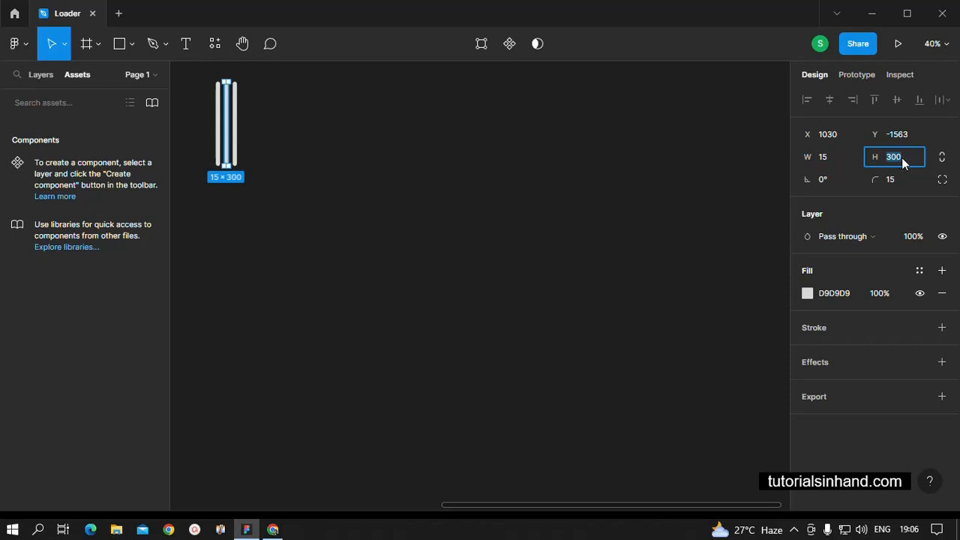
pyautogui.write('150')
pyautogui.click(358, 209)
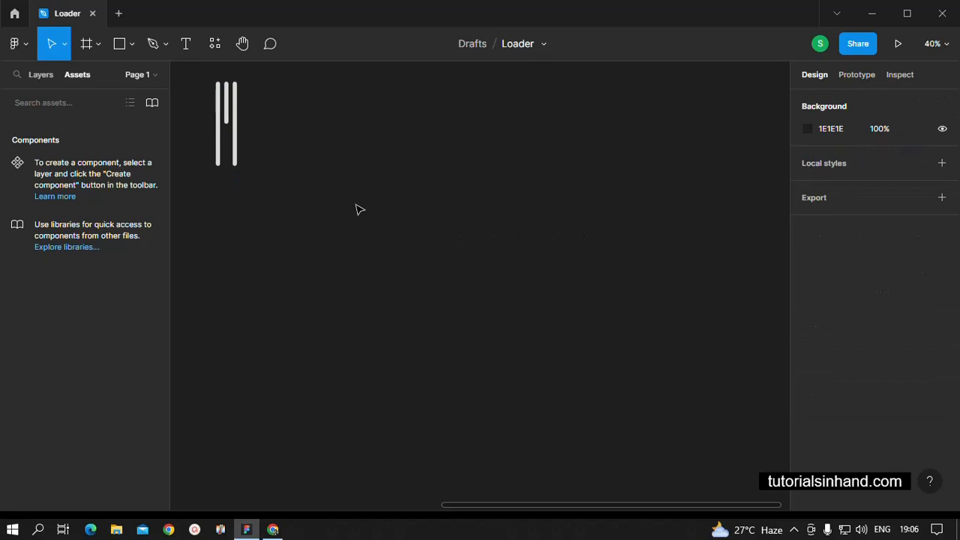
pyautogui.click(236, 157)
pyautogui.click(892, 157)
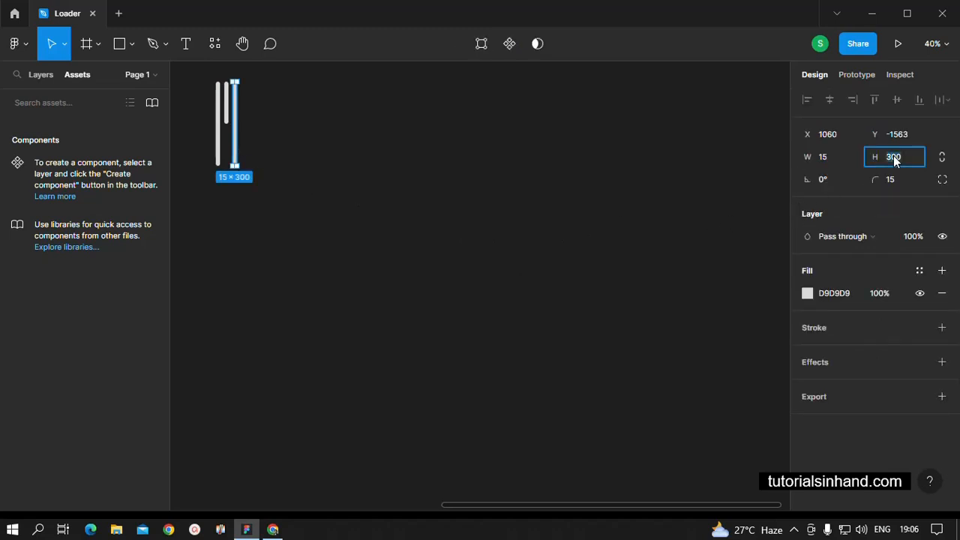
pyautogui.write('150')
pyautogui.click(405, 296)
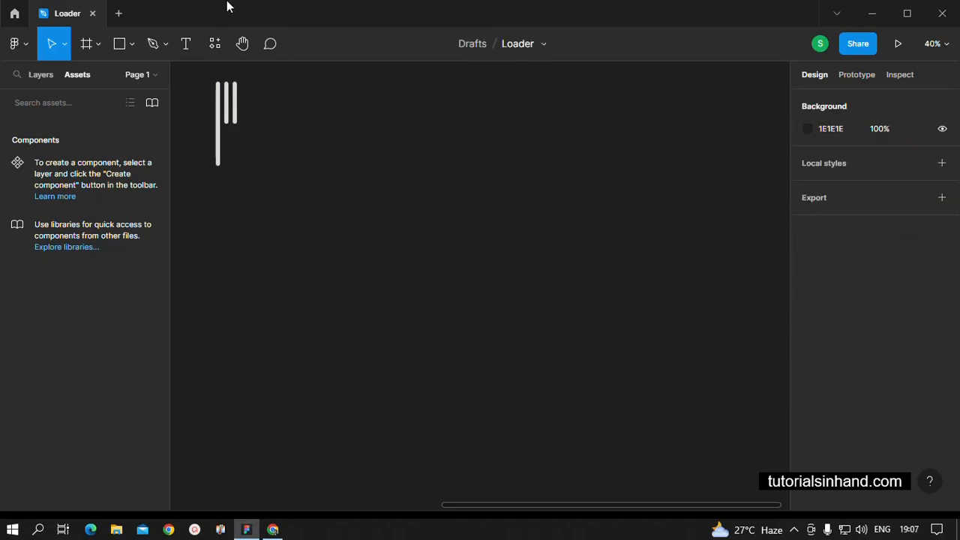
# Centre the two short bars vertically beside the tall one and wrap all three bars in a frame
pyautogui.moveTo(276, 141); pyautogui.dragTo(231, 125)
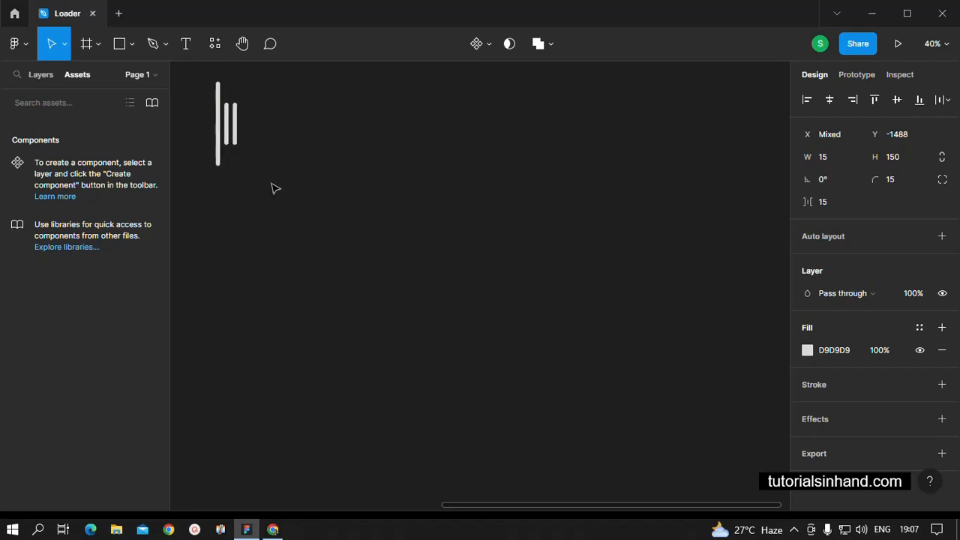
pyautogui.click(279, 192)
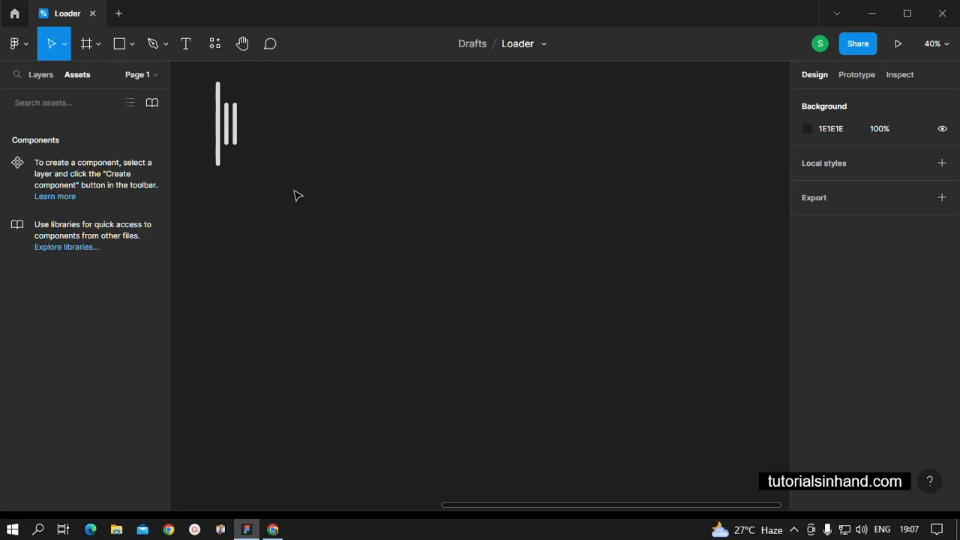
pyautogui.moveTo(280, 186); pyautogui.dragTo(208, 79)
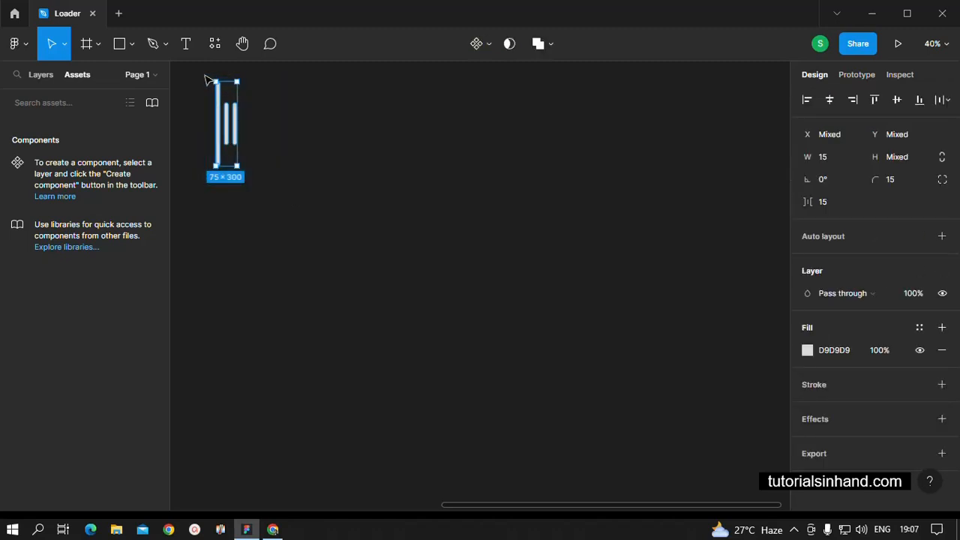
pyautogui.rightClick(223, 156)
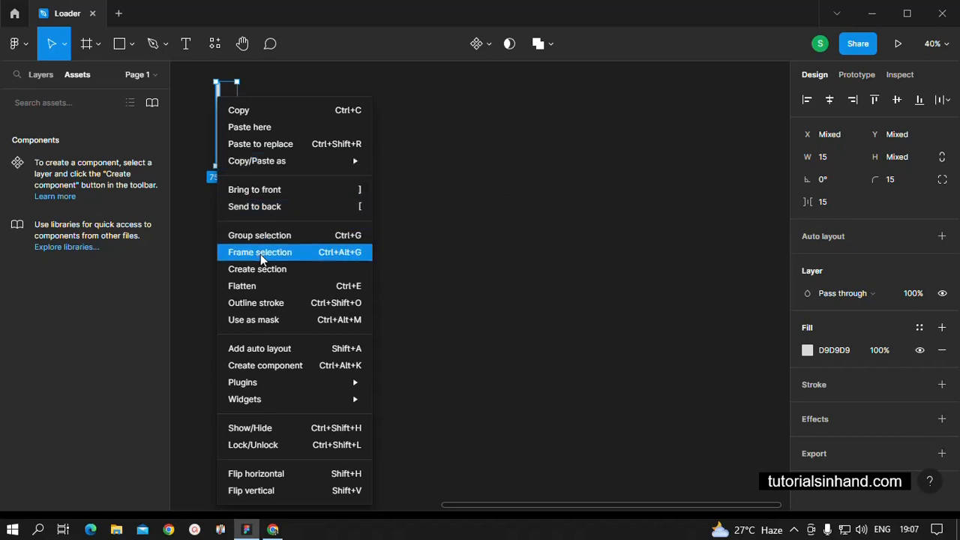
pyautogui.click(261, 253)
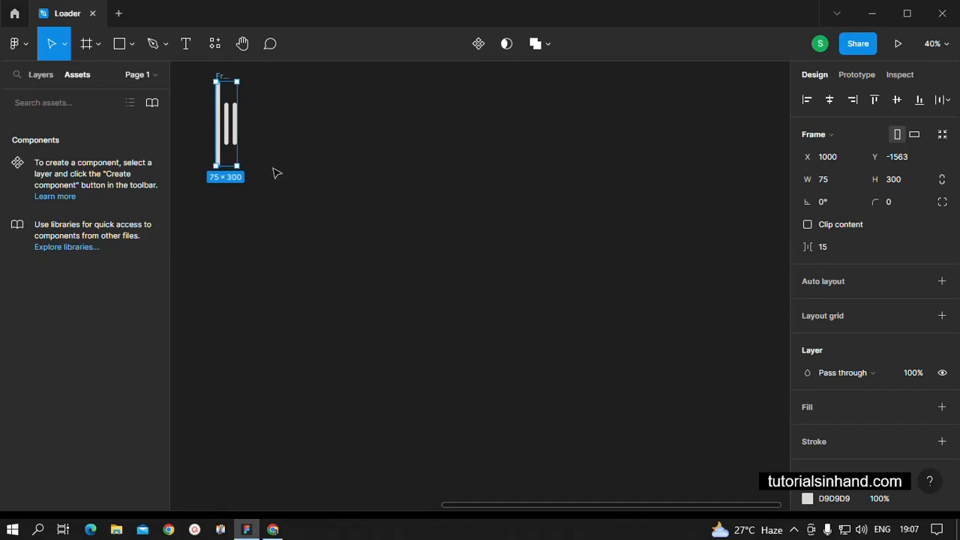
# Duplicate the bar frame twice and space the three frames evenly in one horizontal row
pyautogui.hotkey('ctrl', 'd')
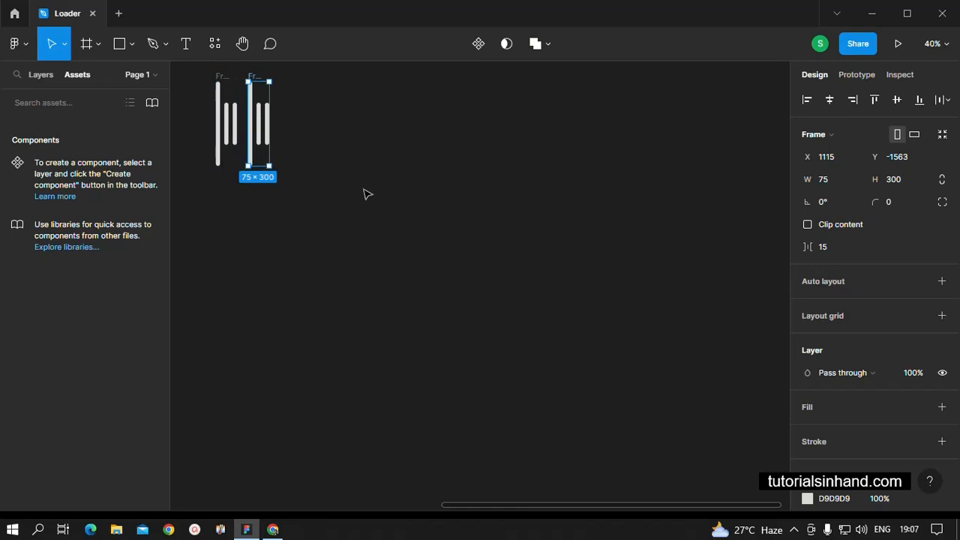
pyautogui.hotkey('ctrl', 'd')
pyautogui.moveTo(292, 138); pyautogui.dragTo(340, 153)
pyautogui.click(288, 258)
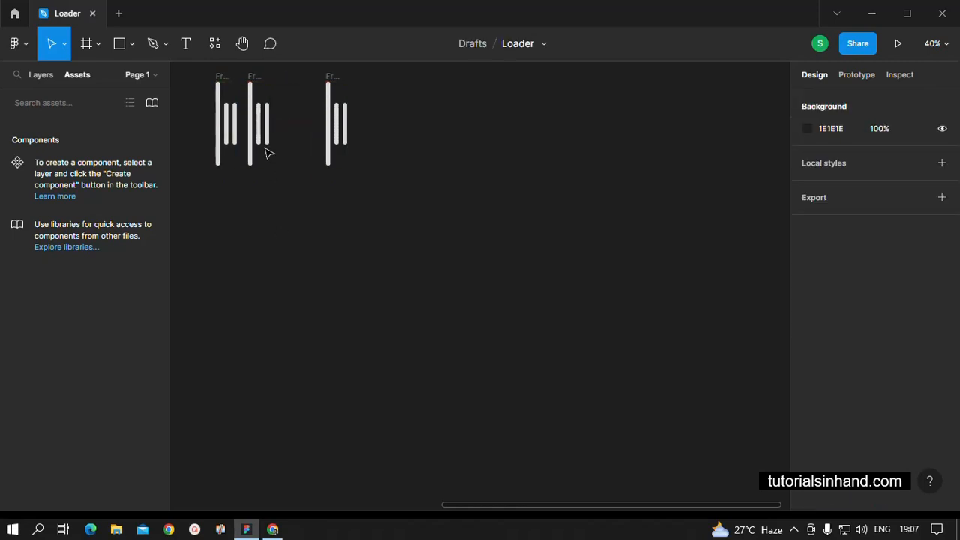
pyautogui.click(258, 142)
pyautogui.click(285, 205)
pyautogui.click(253, 77)
pyautogui.moveTo(253, 77); pyautogui.dragTo(277, 78)
pyautogui.click(293, 252)
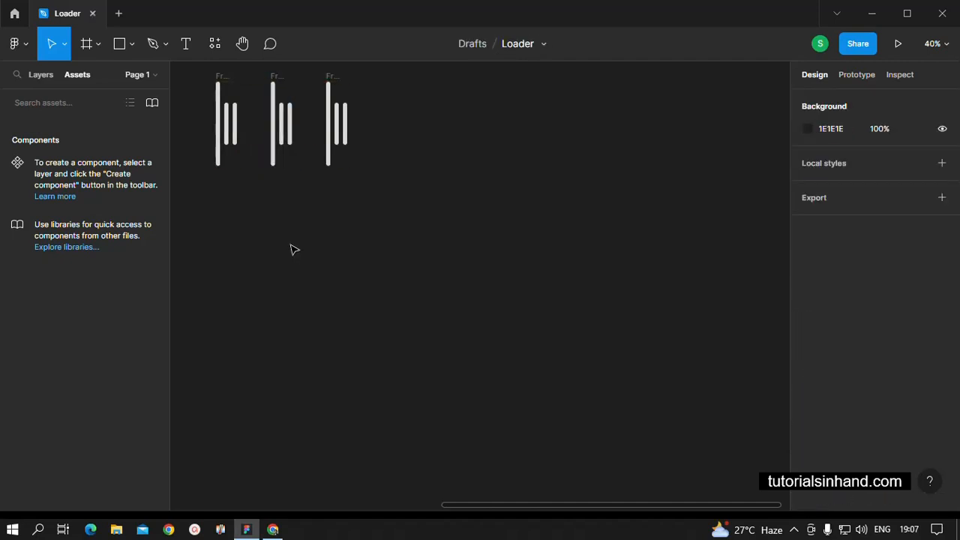
# In the second frame, set the first bar's height to 150 and centre it vertically level with the other bars
pyautogui.click(273, 153)
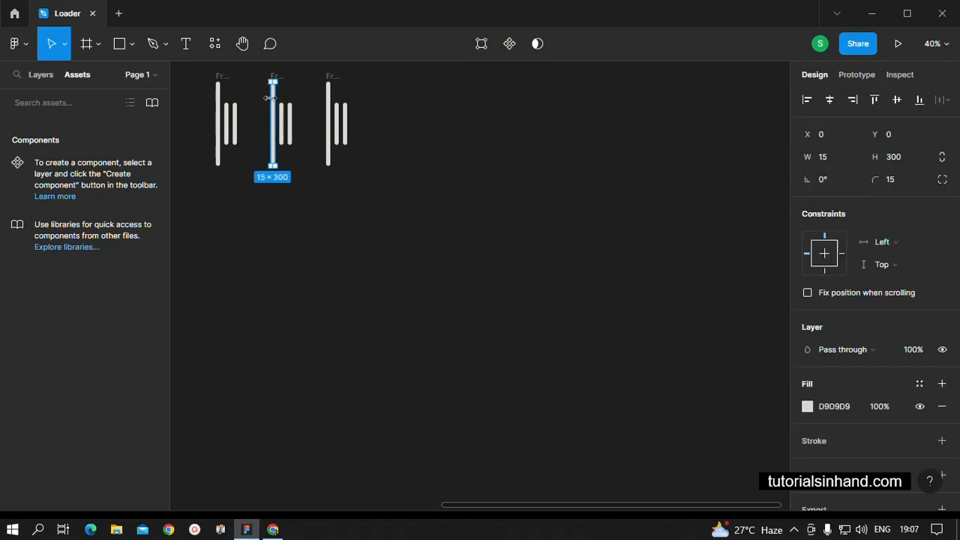
pyautogui.click(892, 157)
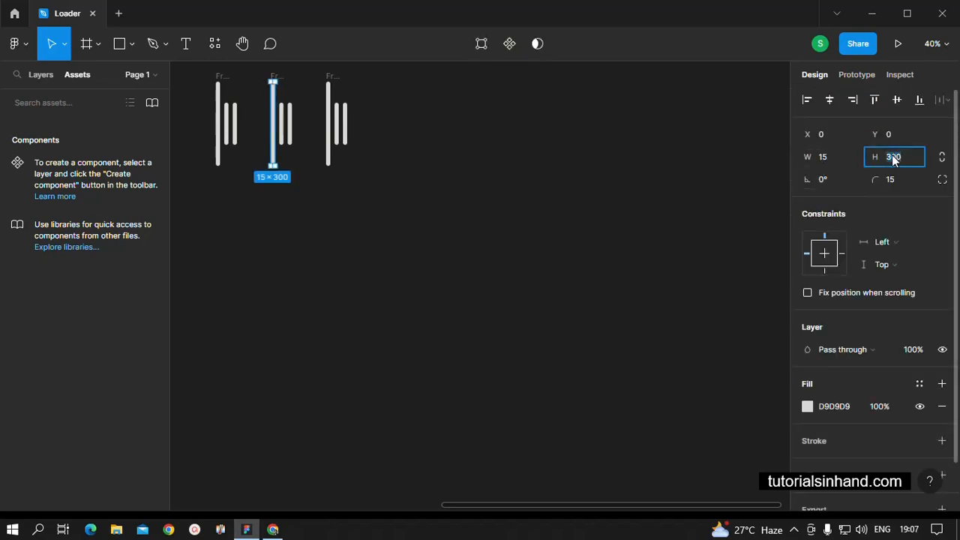
pyautogui.write('150')
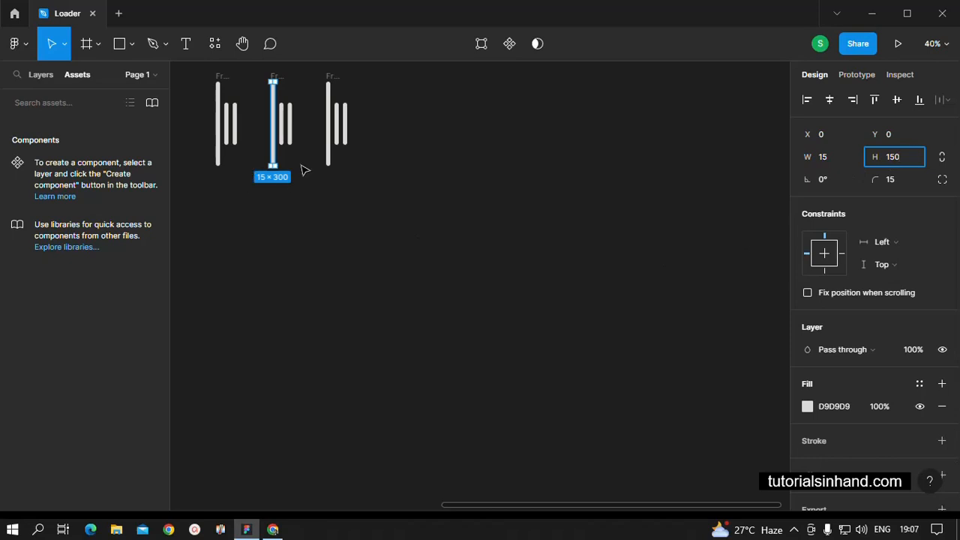
pyautogui.click(555, 255)
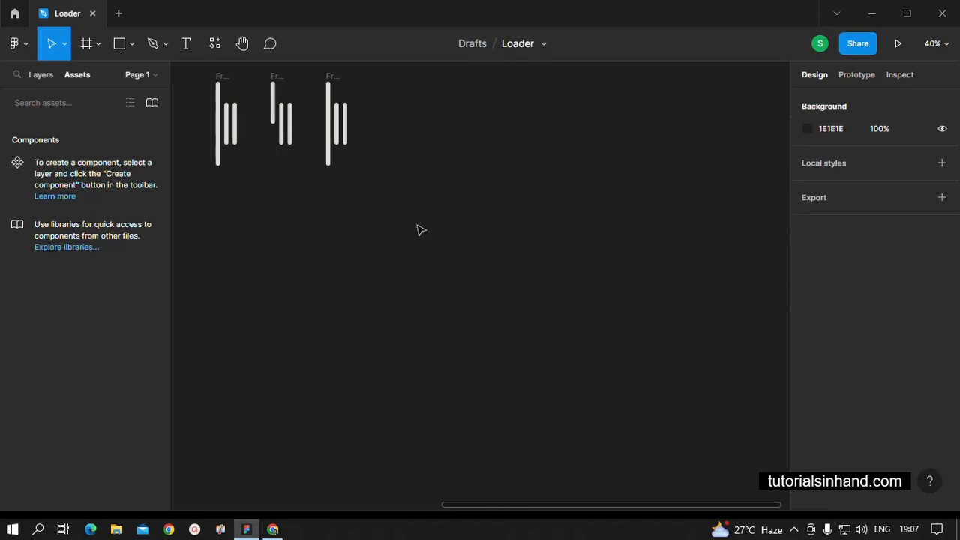
pyautogui.click(274, 112)
pyautogui.moveTo(276, 118); pyautogui.dragTo(275, 137)
pyautogui.click(319, 252)
# Stretch the second frame's middle bar upward and downward to fill the frame's full height
pyautogui.click(285, 141)
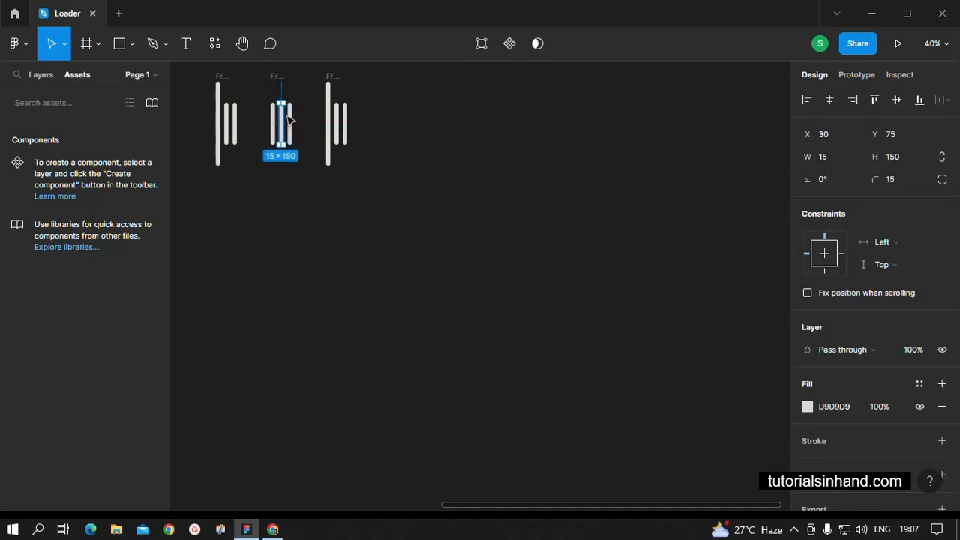
pyautogui.moveTo(281, 98); pyautogui.dragTo(280, 81)
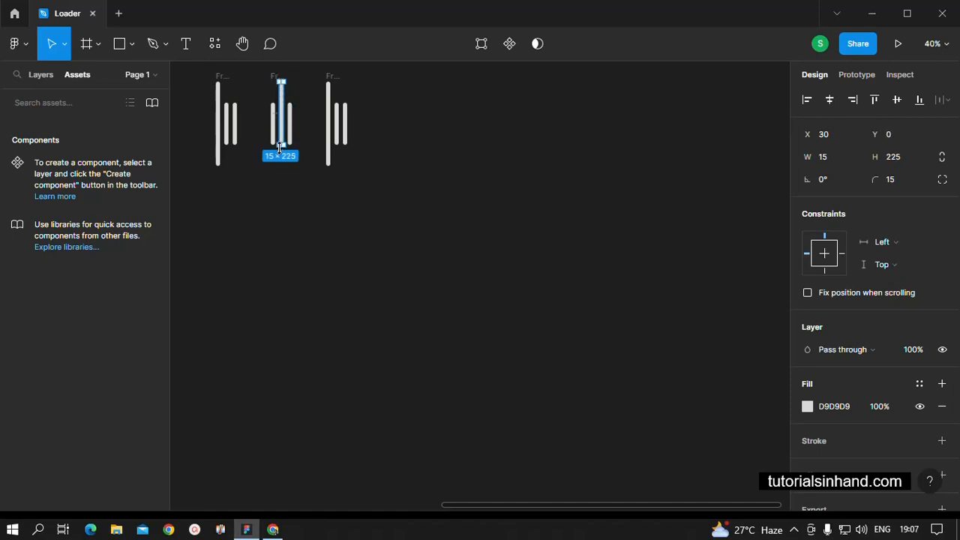
pyautogui.click(405, 241)
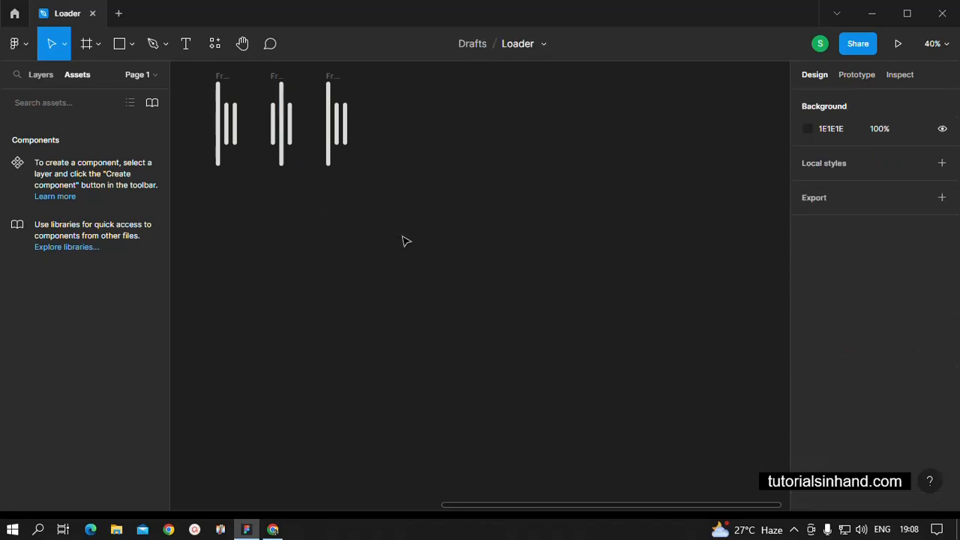
# Shorten the third frame's first bar from both ends so it matches the height of its two neighbouring short bars
pyautogui.click(330, 139)
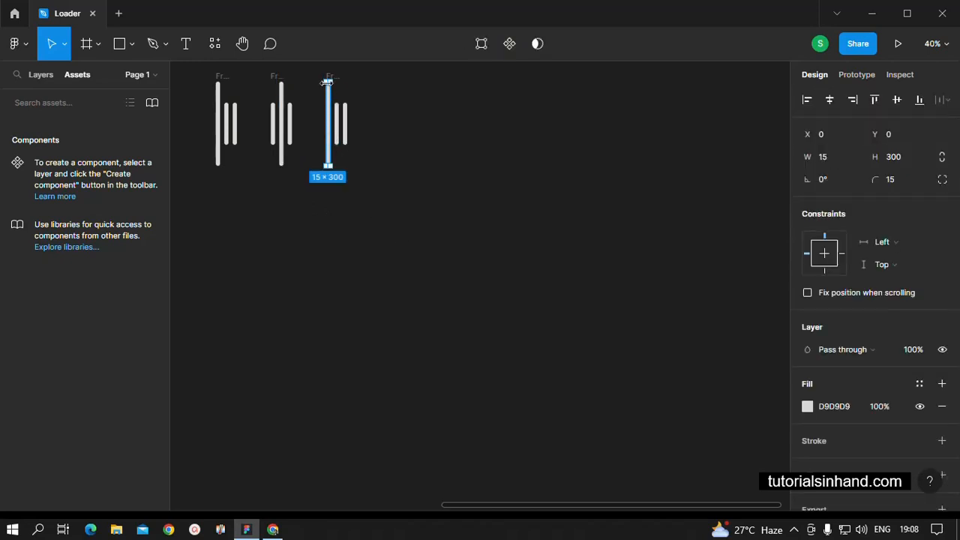
pyautogui.moveTo(328, 78); pyautogui.dragTo(328, 102)
pyautogui.moveTo(329, 166); pyautogui.dragTo(328, 145)
pyautogui.click(362, 174)
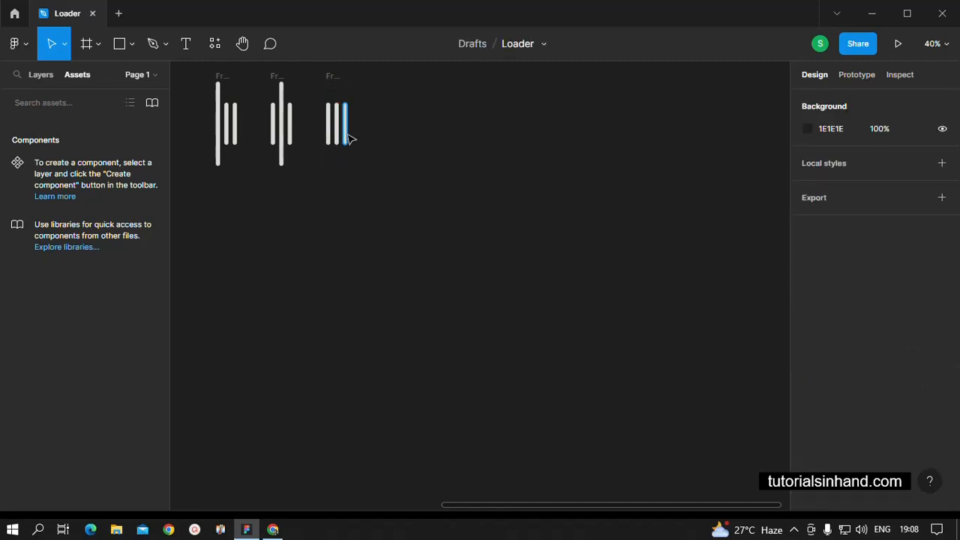
# Stretch the third frame's last bar upward and downward to fill the frame's full height
pyautogui.click(345, 135)
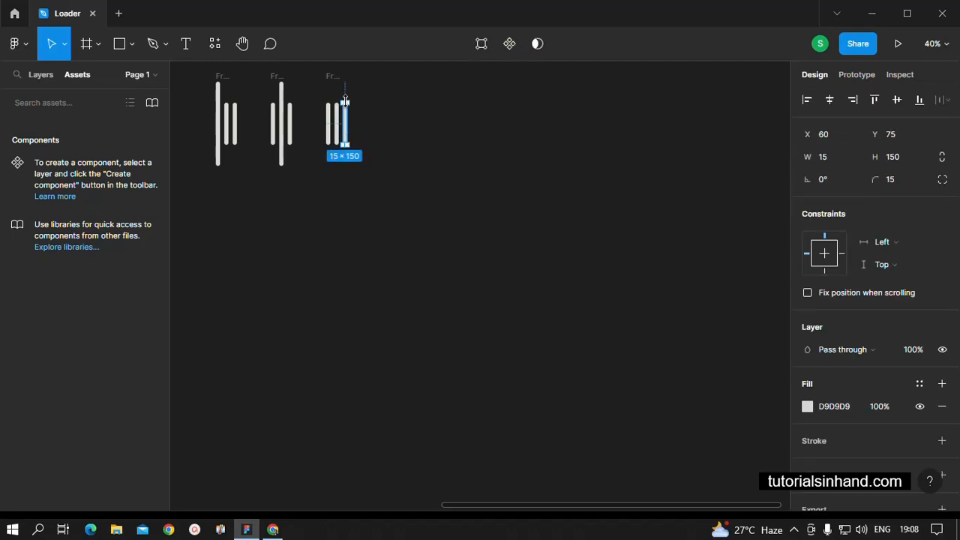
pyautogui.moveTo(344, 102); pyautogui.dragTo(344, 80)
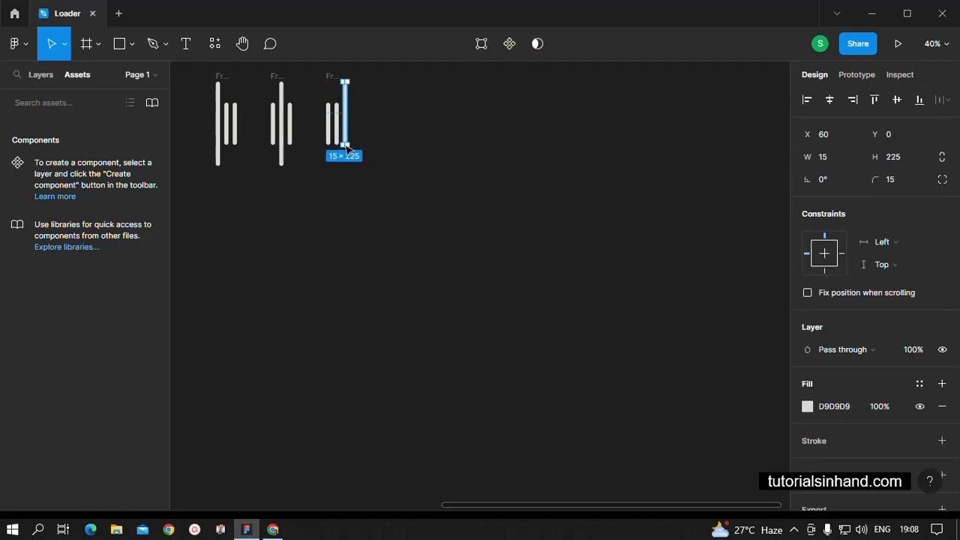
pyautogui.moveTo(345, 144); pyautogui.dragTo(345, 165)
pyautogui.click(398, 261)
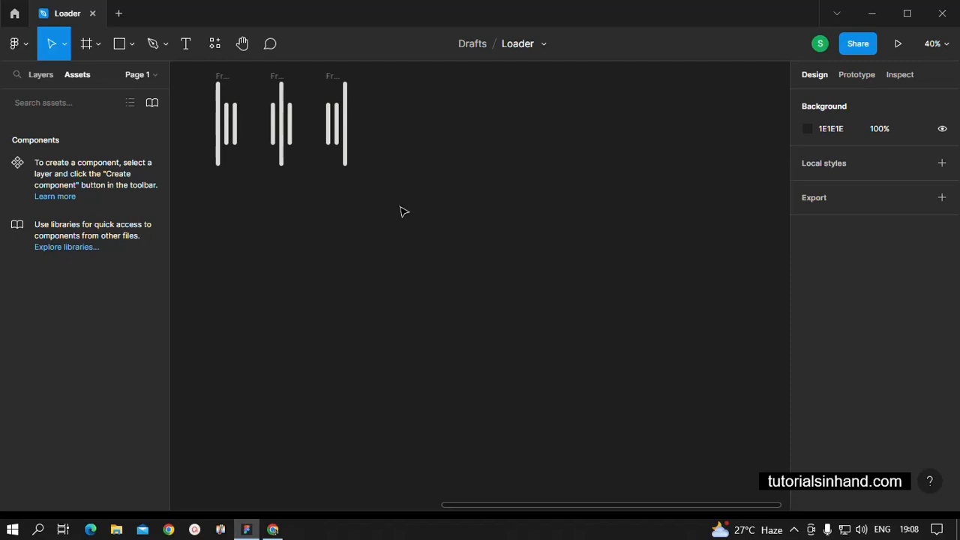
# Turn the three bar frames into multiple components and combine them as variants of one component set
pyautogui.moveTo(400, 207); pyautogui.dragTo(216, 79)
pyautogui.scroll(3, 218, 148)
pyautogui.scroll(-3, 495, 127)
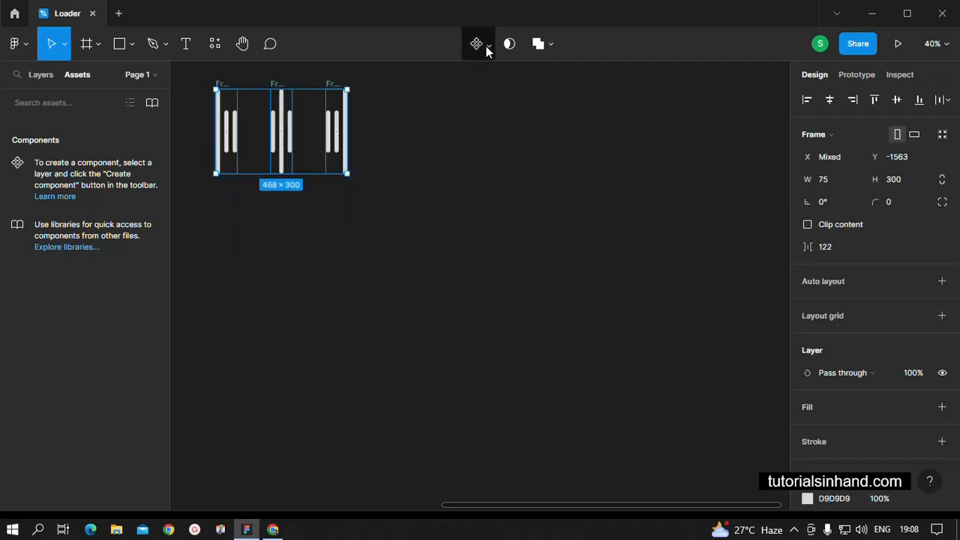
pyautogui.click(487, 47)
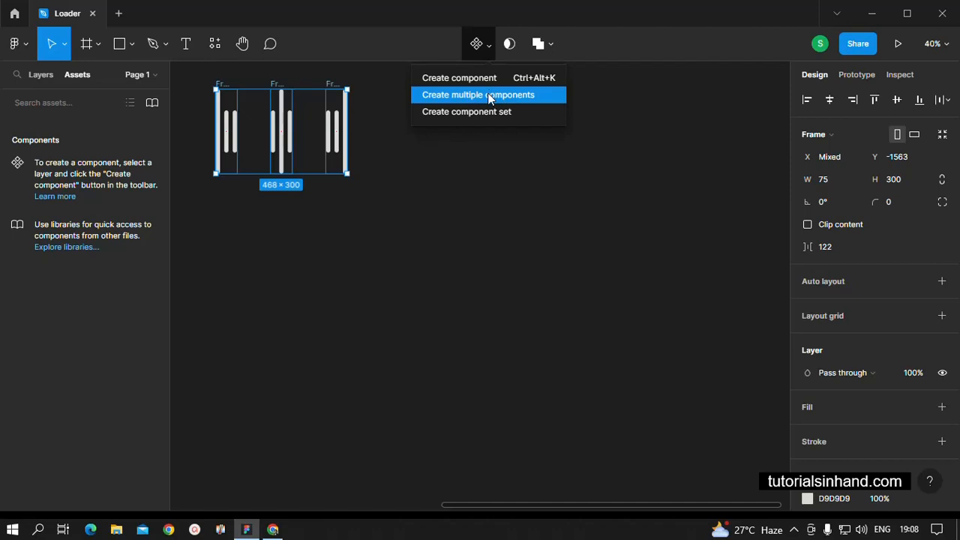
pyautogui.click(488, 95)
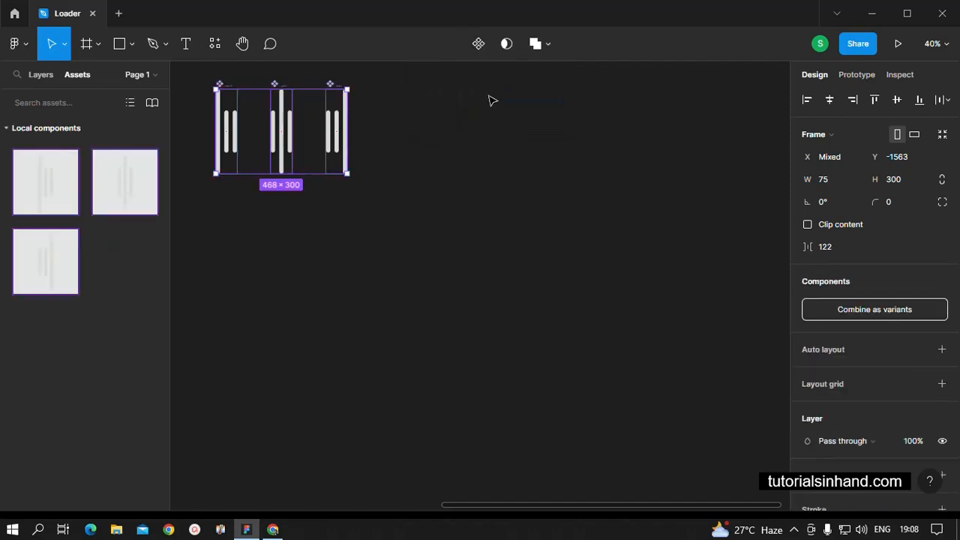
pyautogui.click(873, 310)
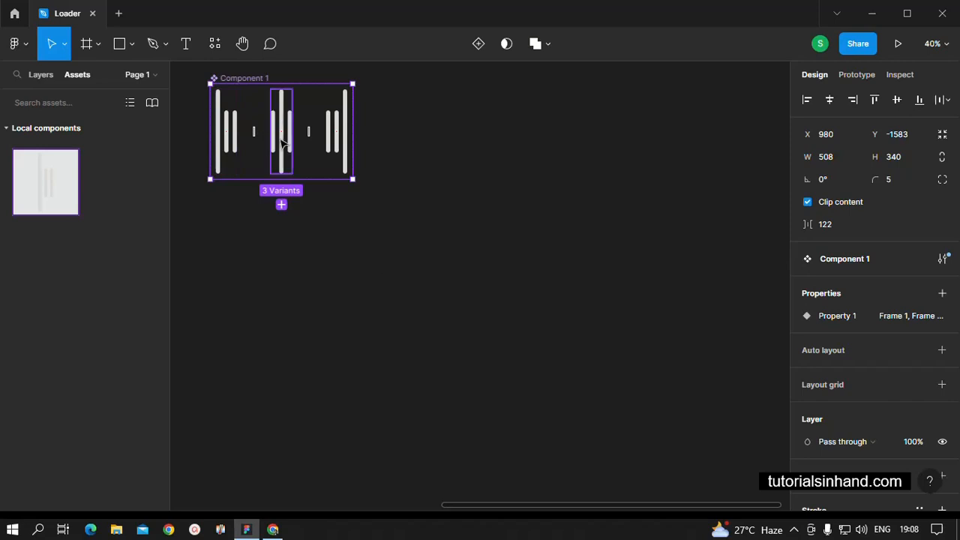
# Link the first variant to the second with a prototype interaction triggered after a 50 ms delay
pyautogui.click(859, 75)
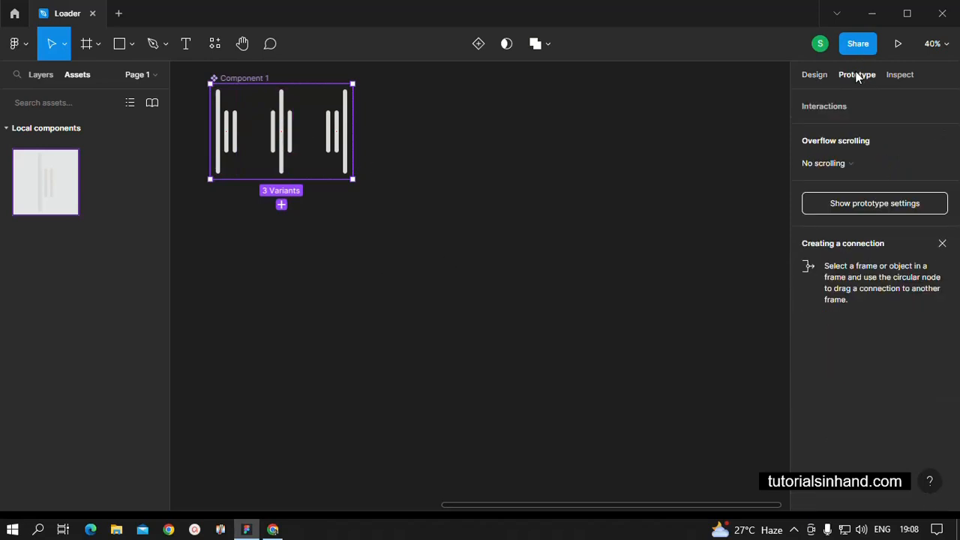
pyautogui.click(518, 257)
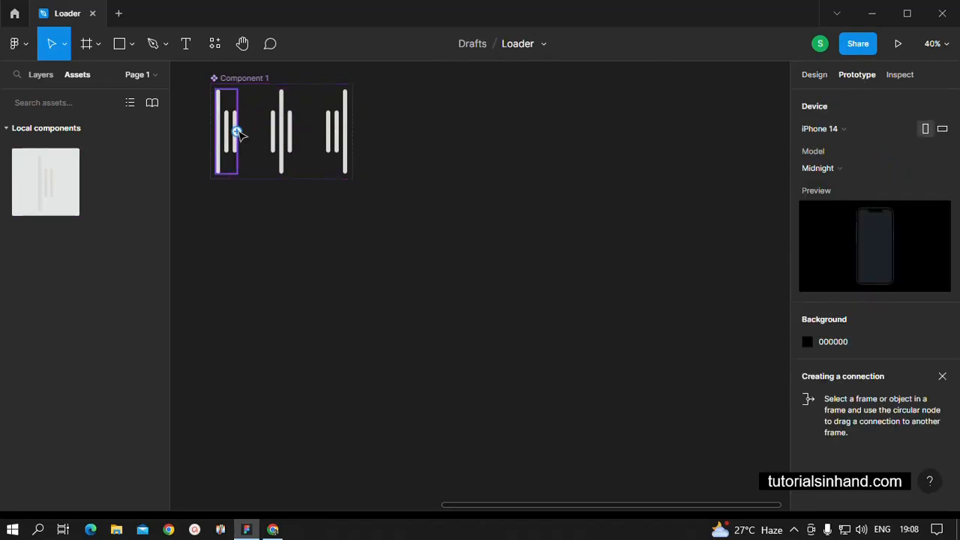
pyautogui.click(238, 133)
pyautogui.moveTo(237, 132); pyautogui.dragTo(279, 132)
pyautogui.click(660, 162)
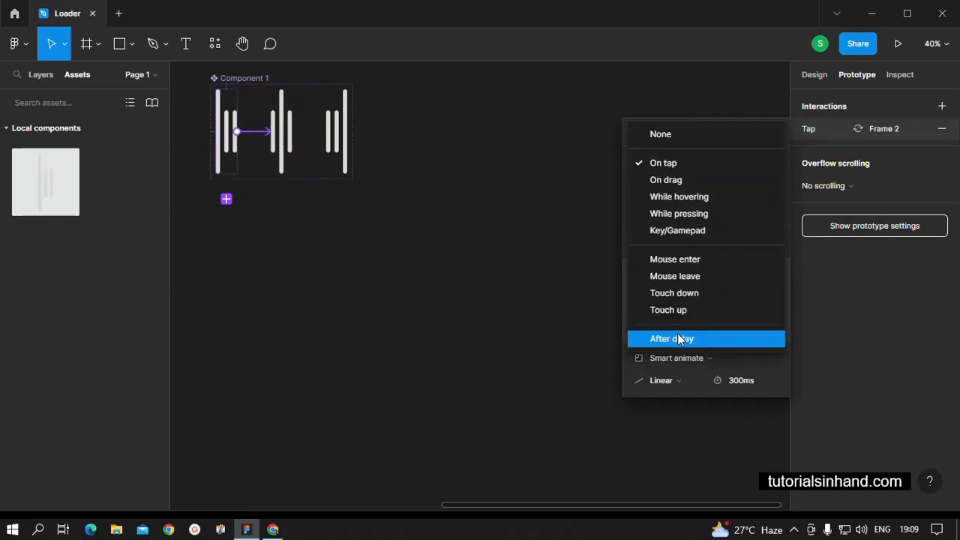
pyautogui.click(677, 335)
pyautogui.click(753, 162)
pyautogui.write('5')
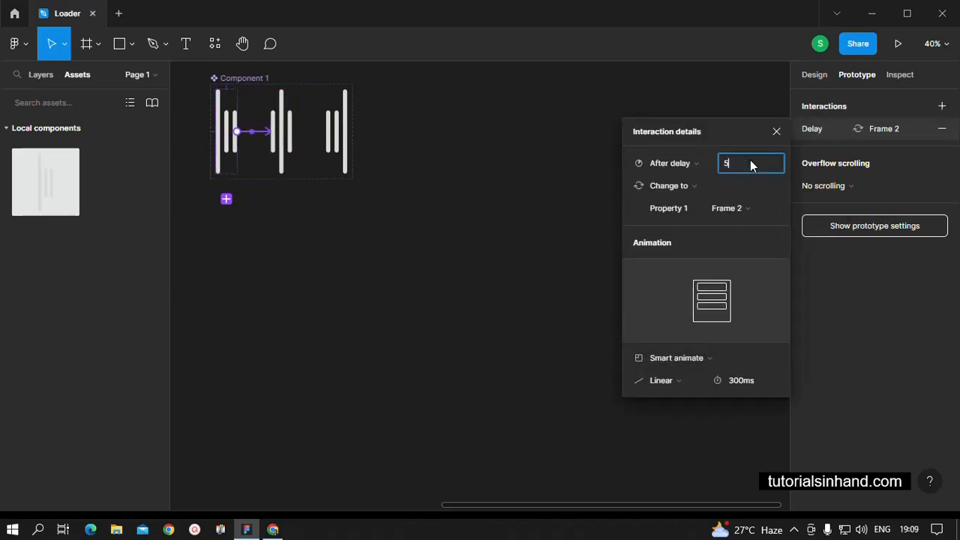
pyautogui.write('0')
pyautogui.press('Return')
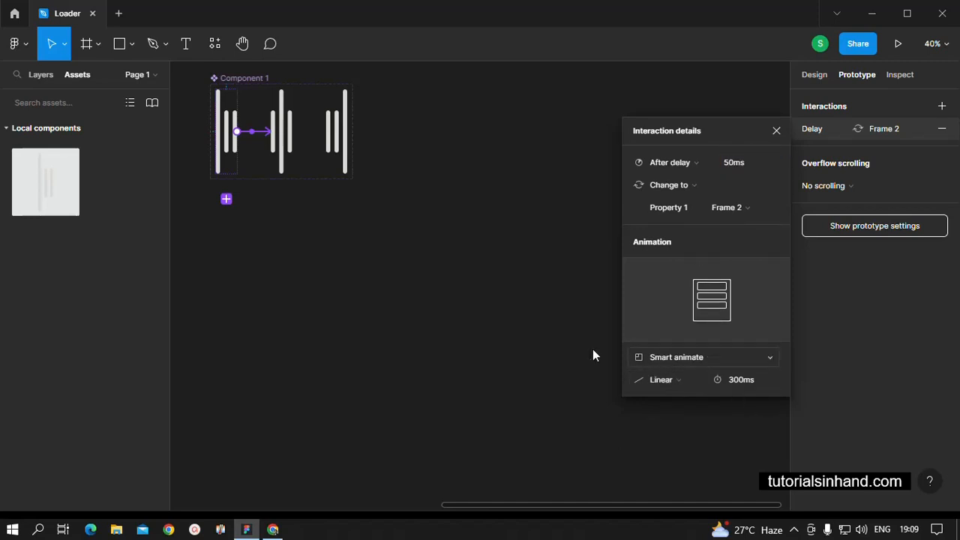
pyautogui.click(413, 284)
# Link the second variant to the third with a prototype interaction triggered after a 50 ms delay
pyautogui.moveTo(291, 132); pyautogui.dragTo(336, 133)
pyautogui.click(708, 166)
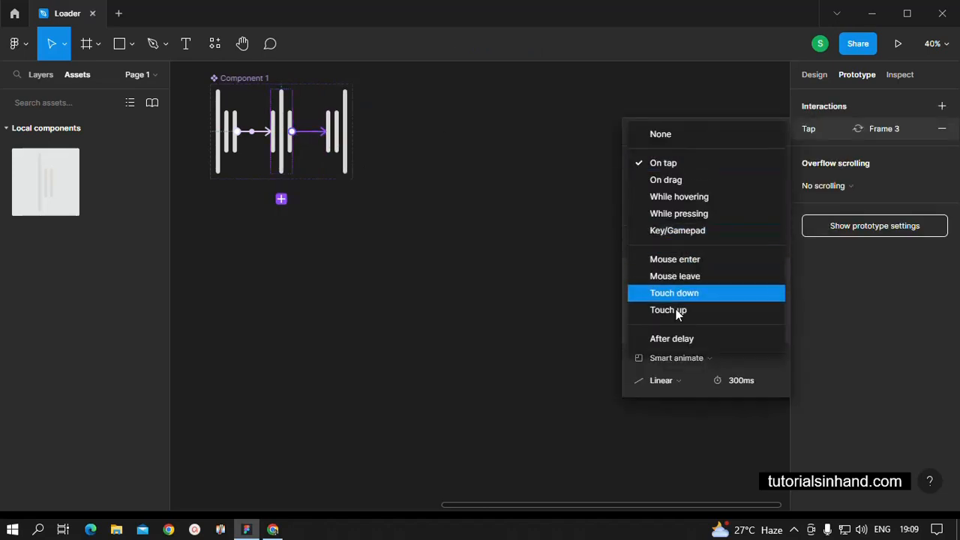
pyautogui.click(669, 339)
pyautogui.click(736, 164)
pyautogui.write('50')
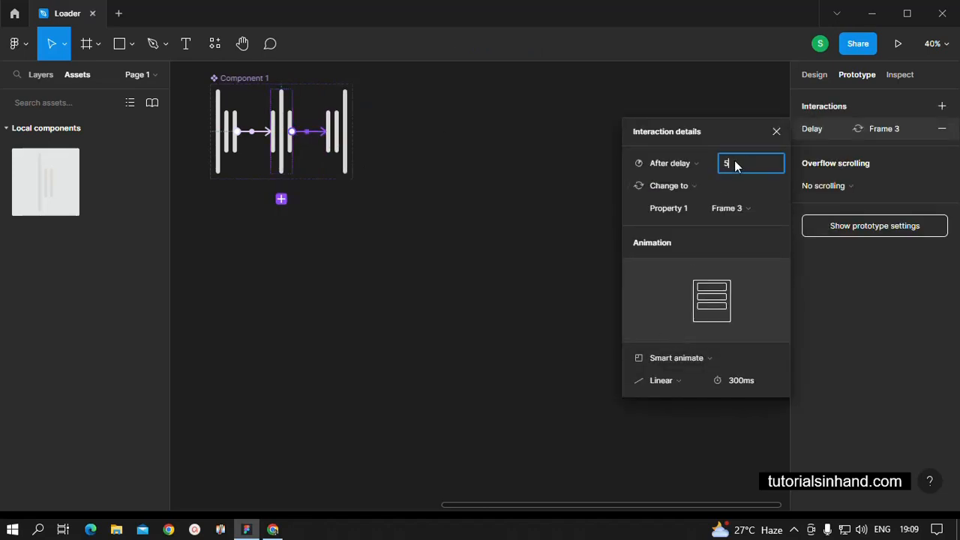
pyautogui.press('Return')
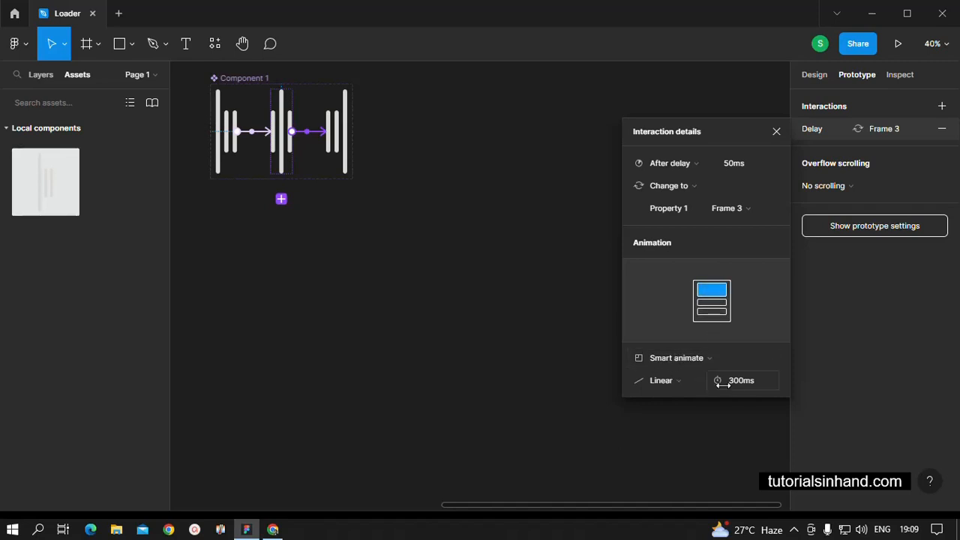
pyautogui.click(450, 274)
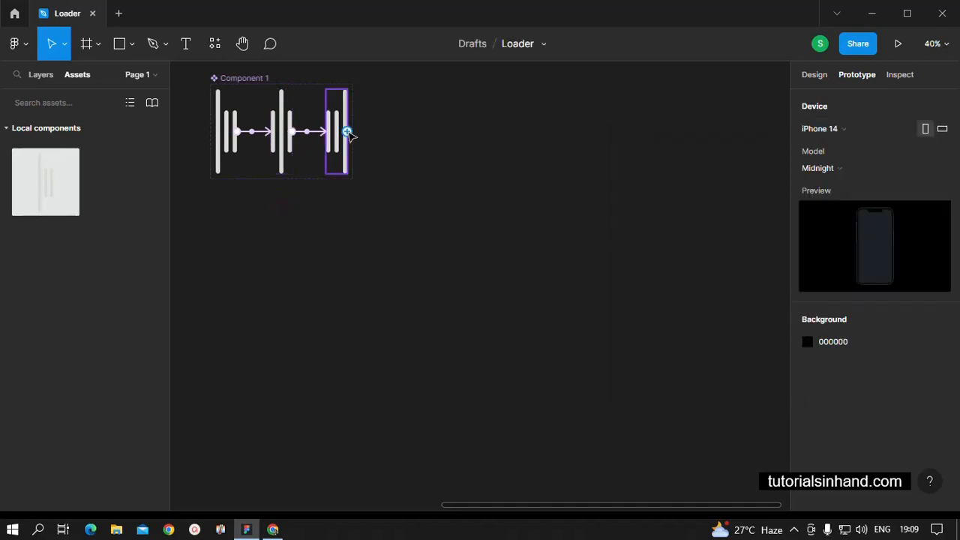
# Link the third variant back to the first with a prototype interaction triggered after a 50 ms delay
pyautogui.click(346, 134)
pyautogui.moveTo(346, 133); pyautogui.dragTo(229, 165)
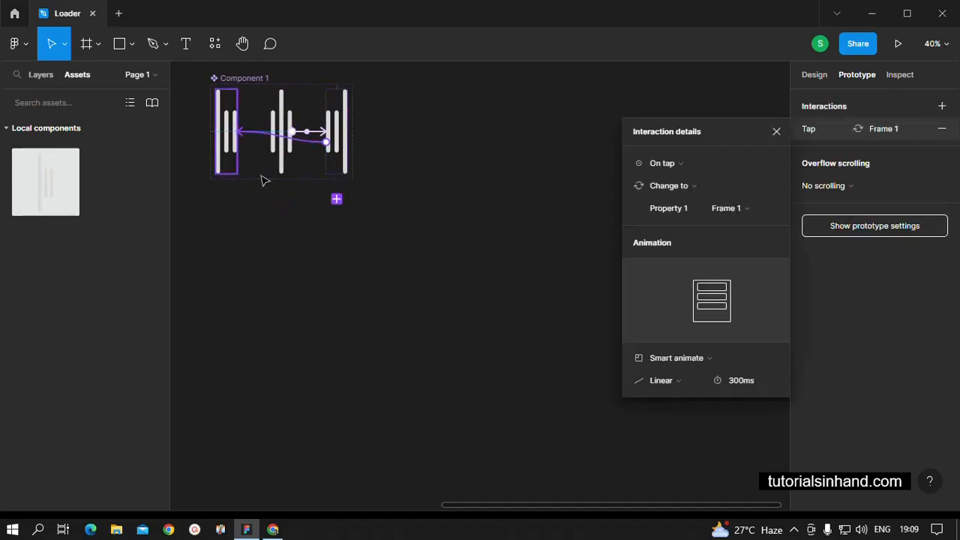
pyautogui.click(705, 165)
pyautogui.click(671, 339)
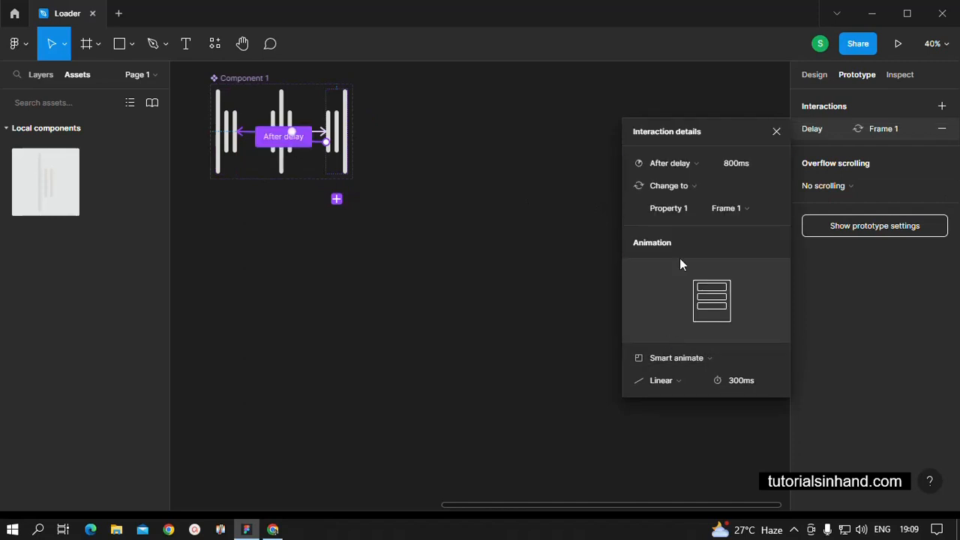
pyautogui.click(738, 164)
pyautogui.write('50')
pyautogui.press('Return')
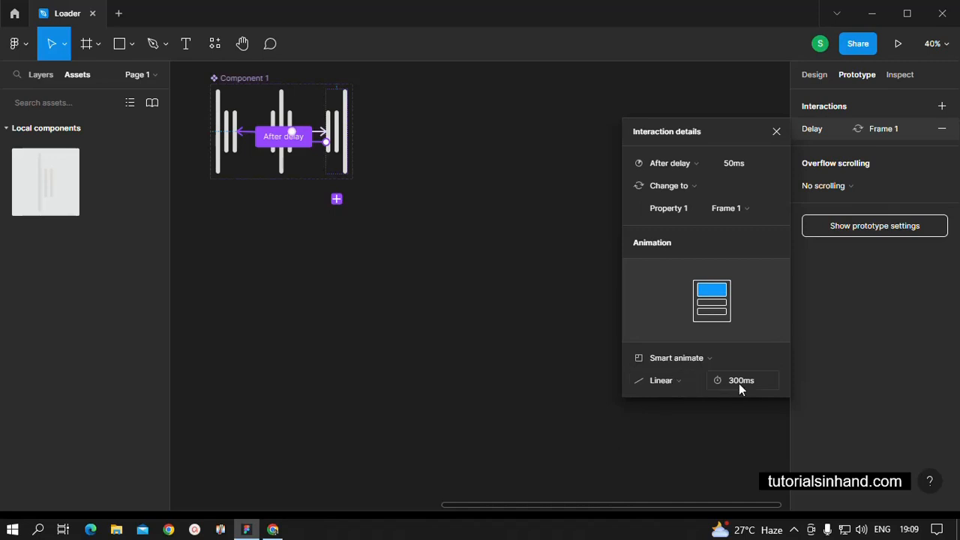
pyautogui.click(489, 353)
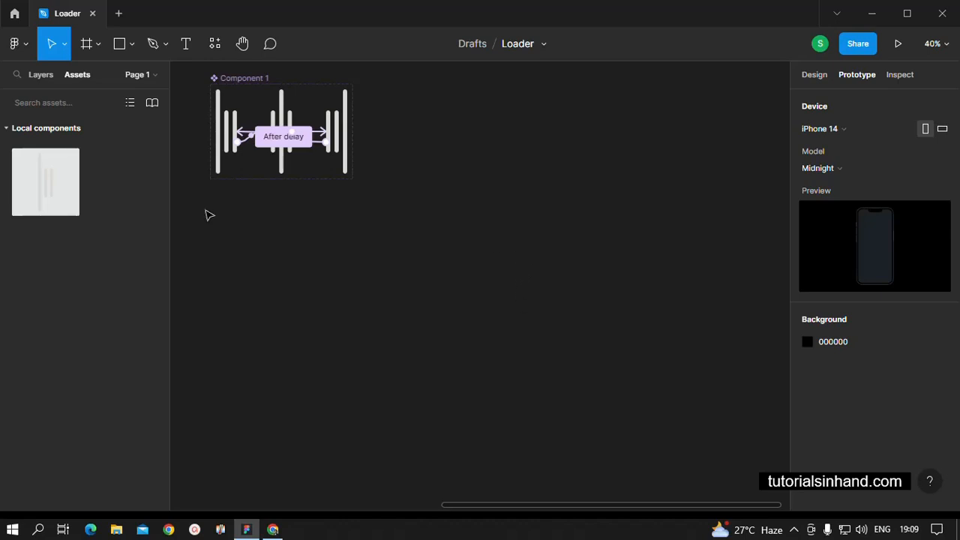
# Add a new frame using the iPhone 14 Pro preset
pyautogui.click(97, 47)
pyautogui.click(88, 76)
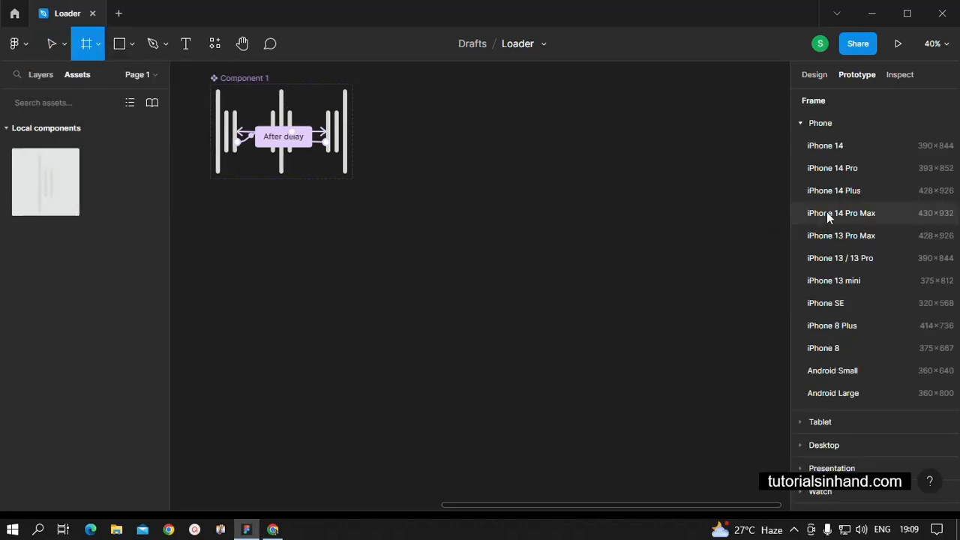
pyautogui.click(827, 168)
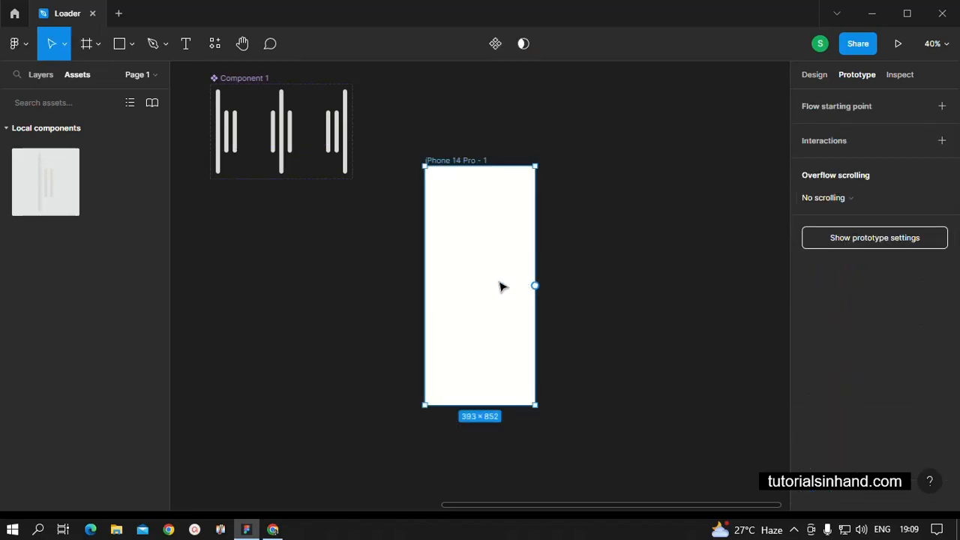
# Fill the phone frame with a linear gradient from document-colour orange at the top to purple A259FF at the bottom
pyautogui.click(811, 76)
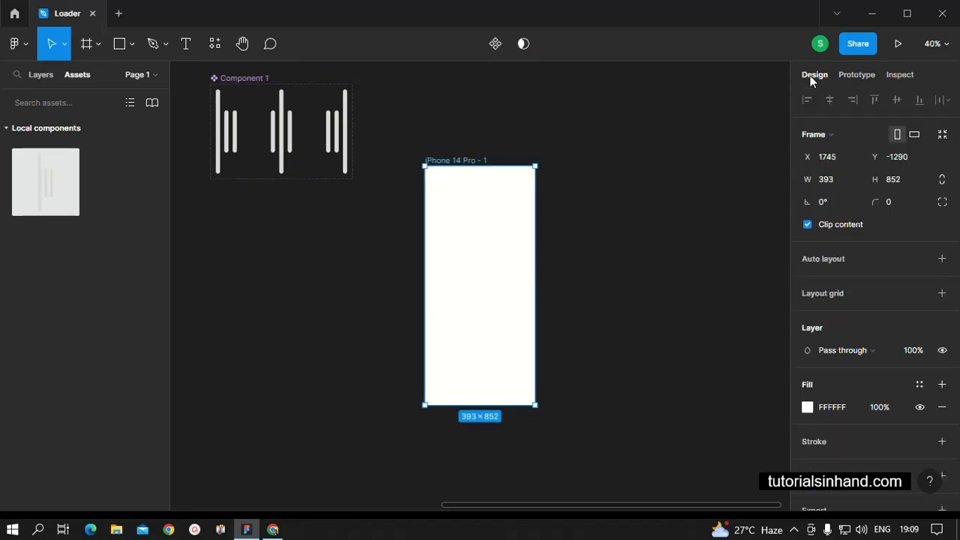
pyautogui.click(807, 407)
pyautogui.click(657, 145)
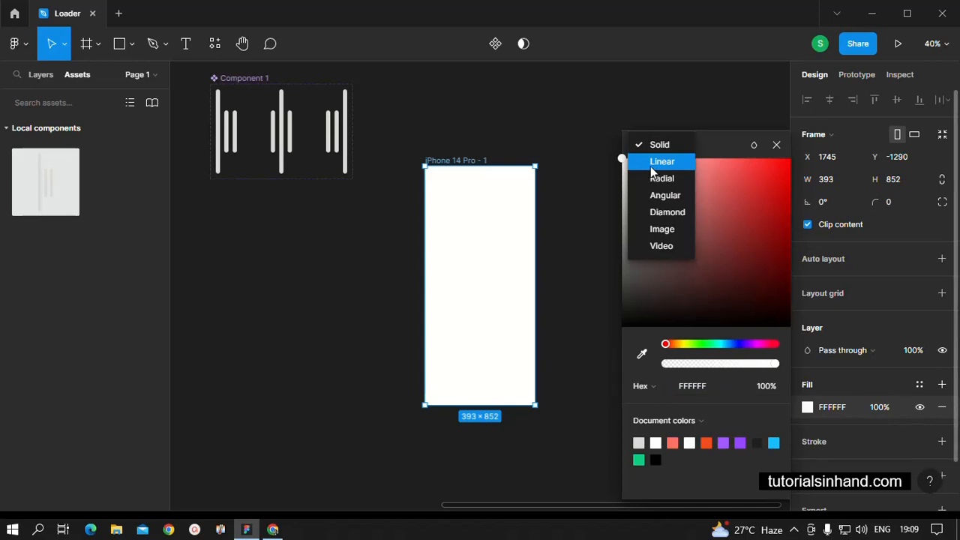
pyautogui.click(651, 162)
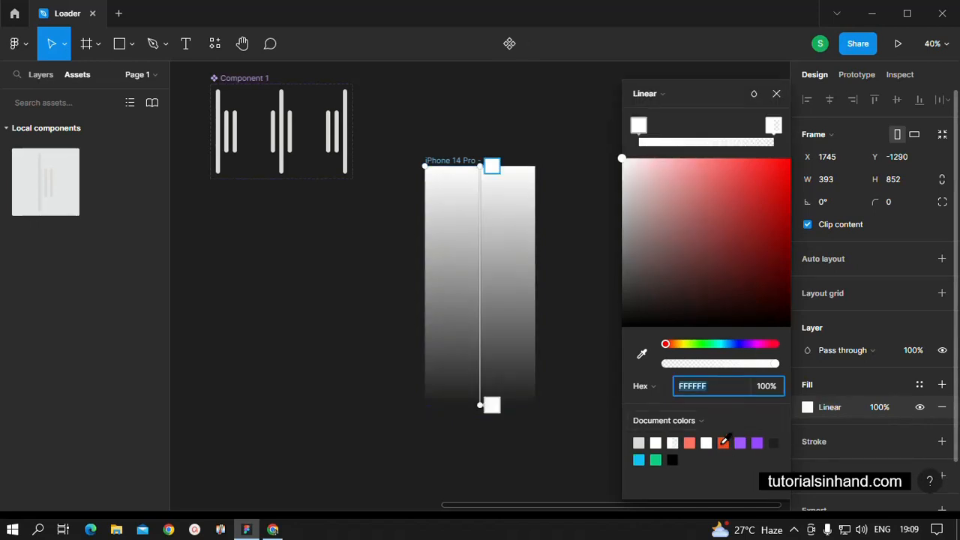
pyautogui.click(725, 443)
pyautogui.click(773, 126)
pyautogui.click(739, 443)
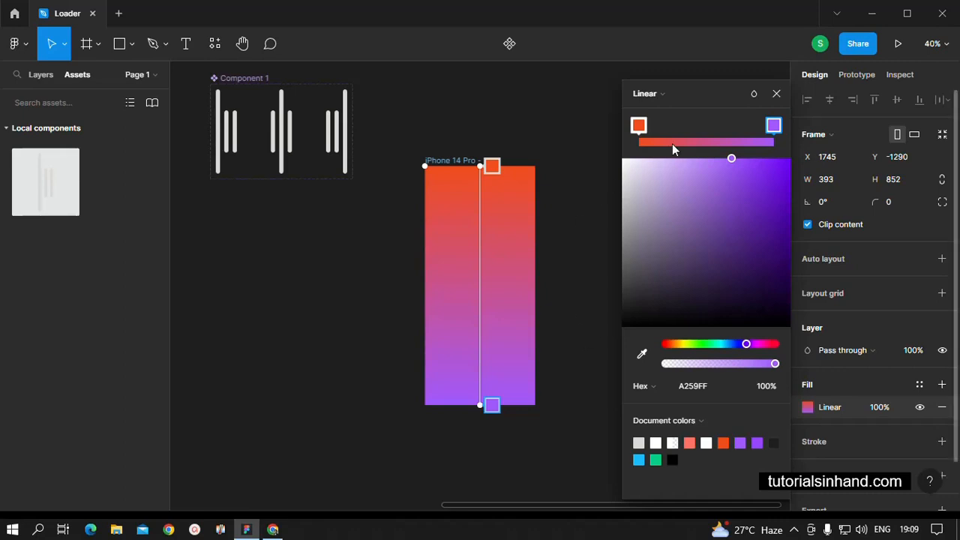
pyautogui.click(776, 93)
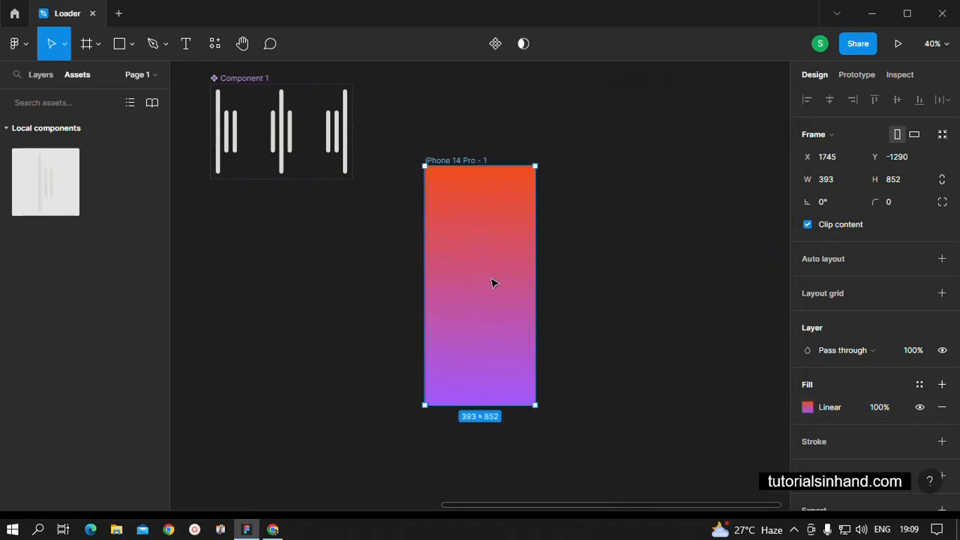
# Move the phone frame up beside the component set and place an instance of the loader component at its centre
pyautogui.moveTo(493, 281); pyautogui.dragTo(559, 205)
pyautogui.click(675, 277)
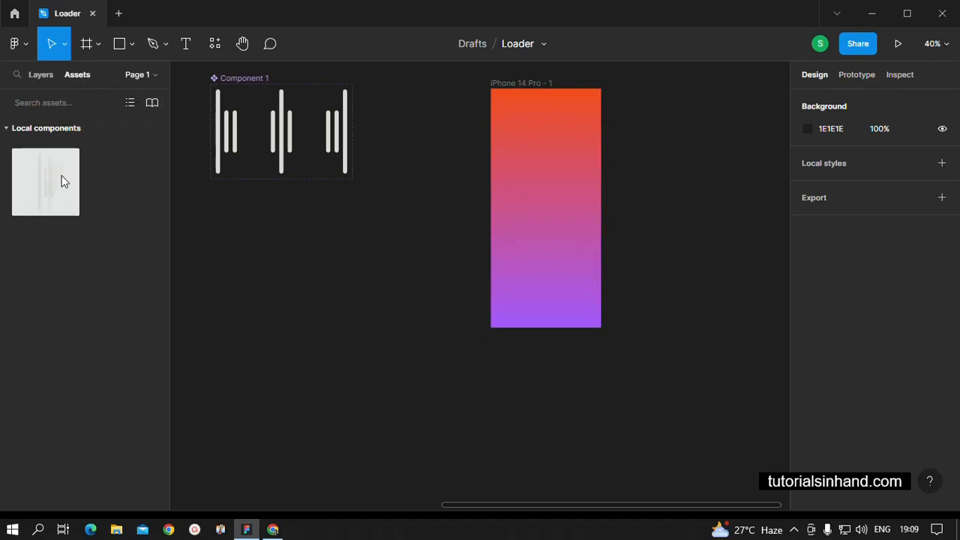
pyautogui.moveTo(65, 180); pyautogui.dragTo(541, 215)
pyautogui.click(678, 277)
pyautogui.click(663, 285)
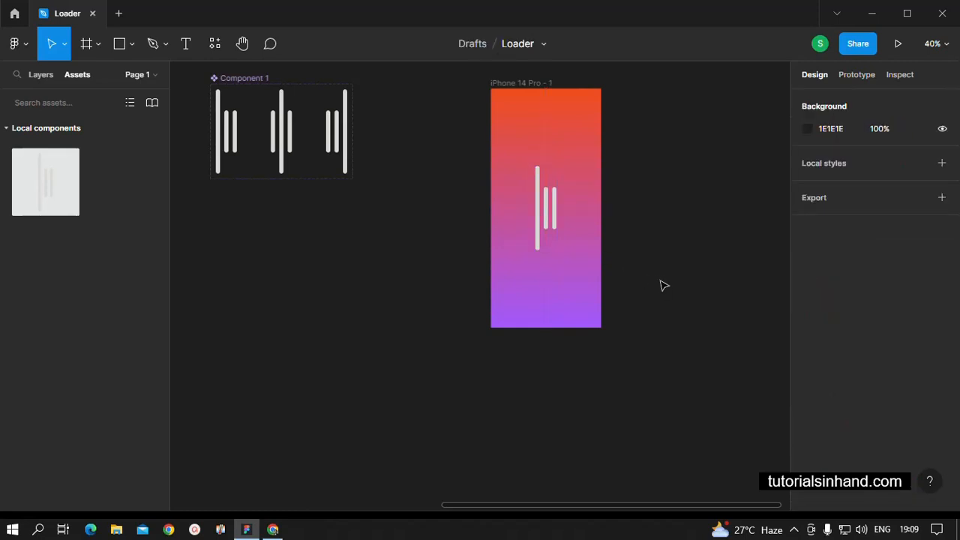
# Run the prototype preview of the phone frame to watch the loader animation
pyautogui.click(545, 296)
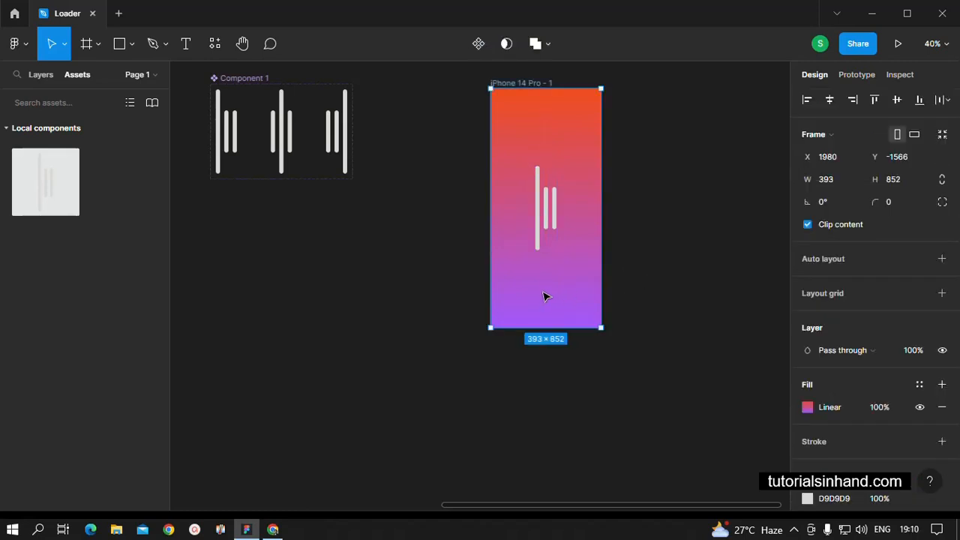
pyautogui.click(894, 47)
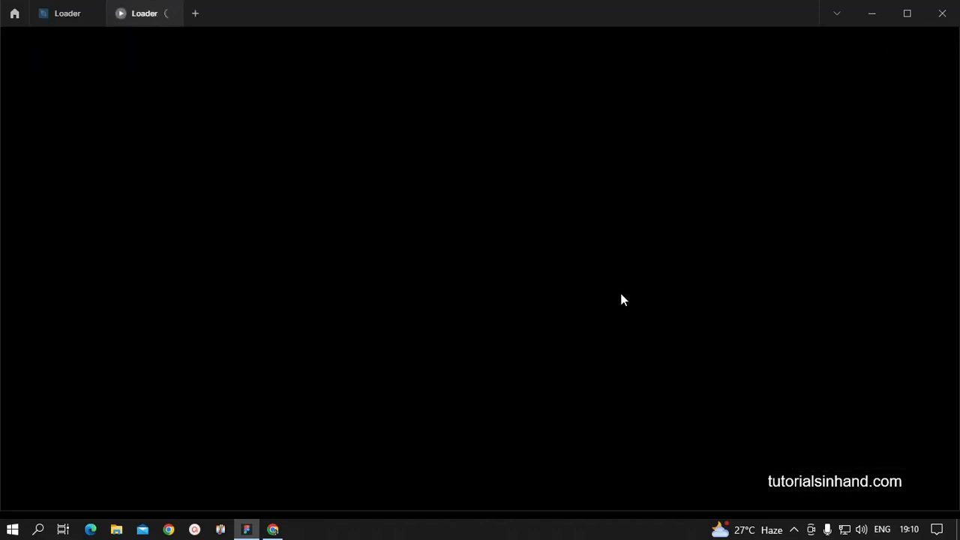